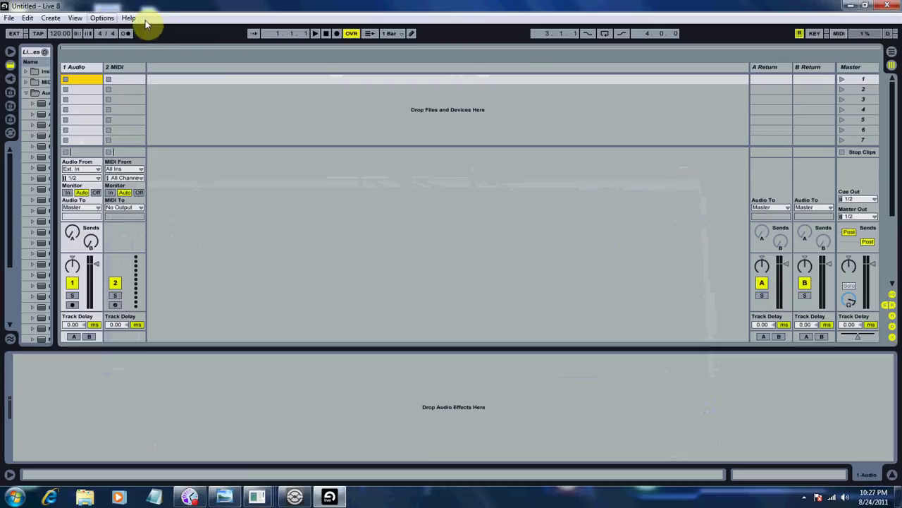
Step: Insert an audio track, move it before the MIDI track, and delete the MIDI track
{"action": "right_click", "coordinate": [186, 71]}
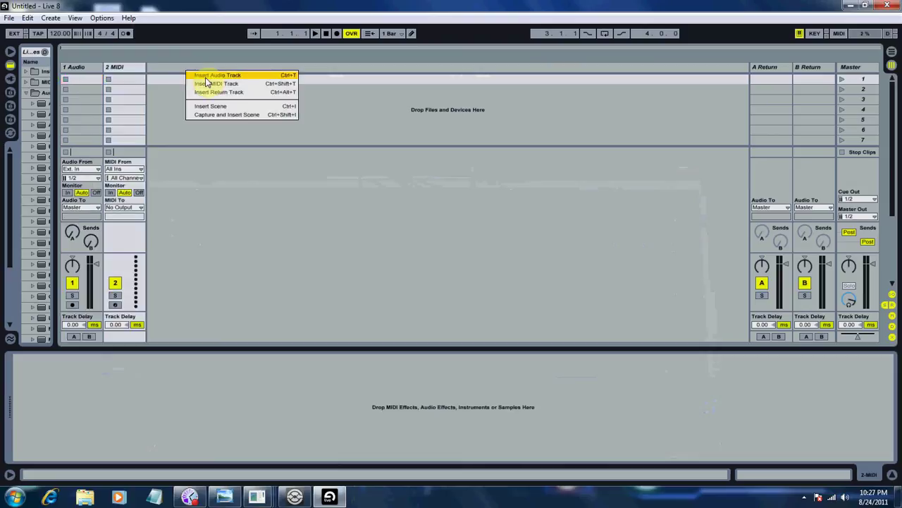
{"action": "left_click", "coordinate": [206, 76]}
{"action": "left_click_drag", "start_coordinate": [177, 66], "coordinate": [119, 68]}
{"action": "right_click", "coordinate": [168, 69]}
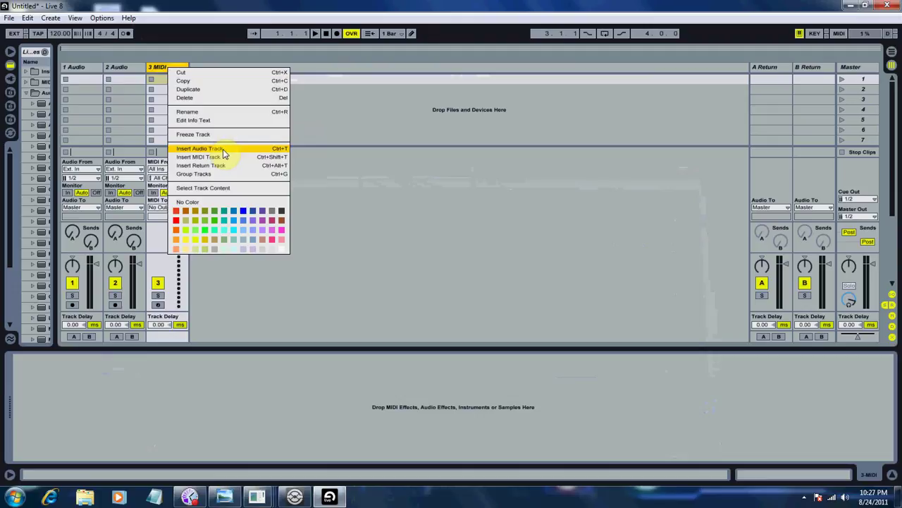
{"action": "left_click", "coordinate": [216, 97]}
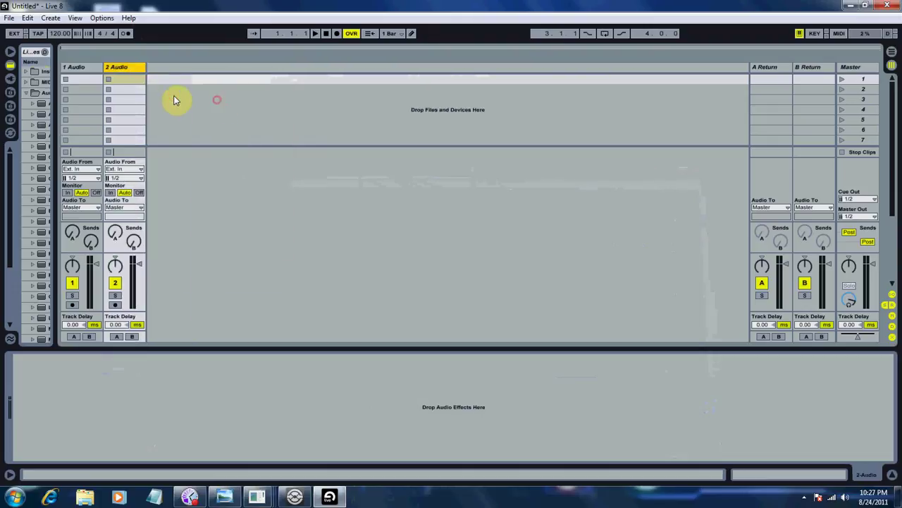
Step: Rename the two audio tracks to DECK A and DECK B
{"action": "right_click", "coordinate": [85, 68]}
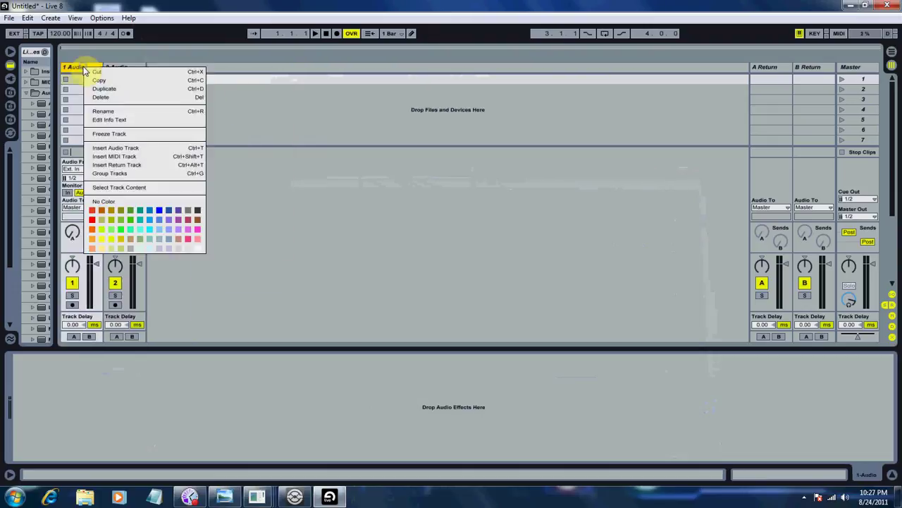
{"action": "left_click", "coordinate": [124, 111]}
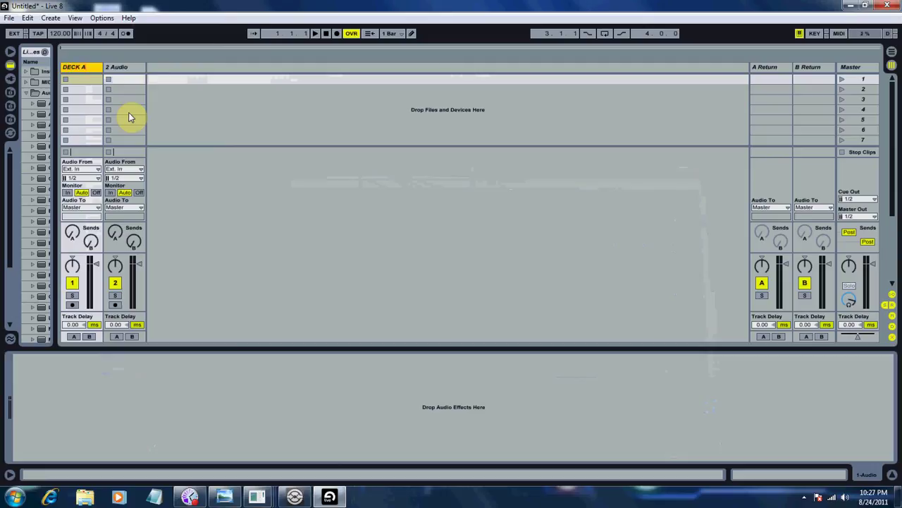
{"action": "left_click", "coordinate": [215, 108]}
{"action": "left_click", "coordinate": [125, 69]}
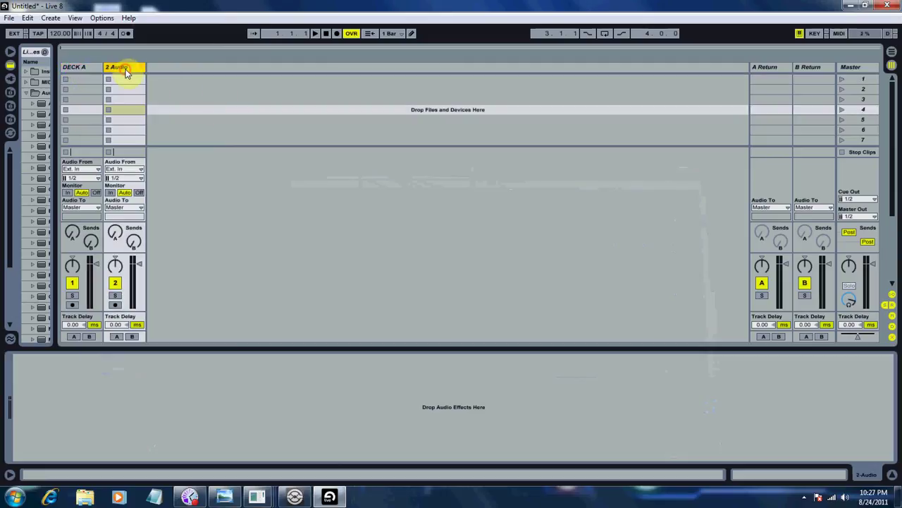
{"action": "right_click", "coordinate": [124, 68]}
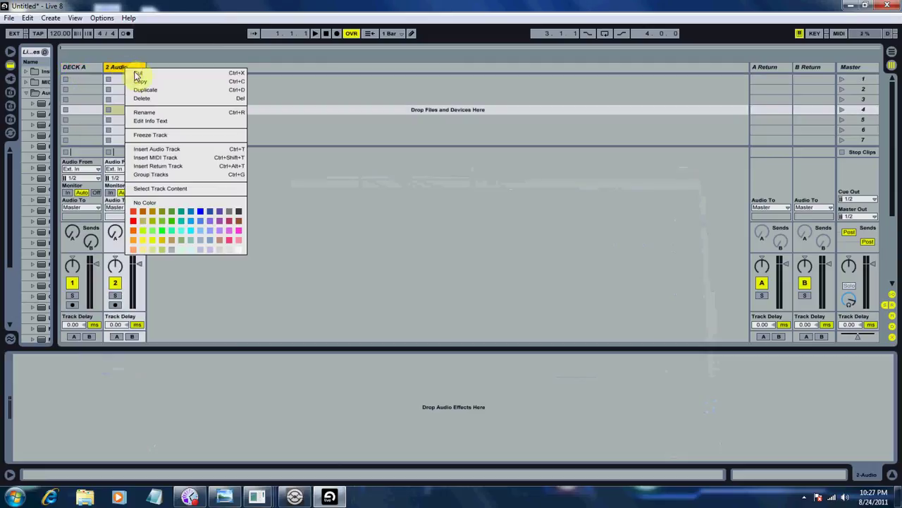
{"action": "left_click", "coordinate": [158, 110]}
{"action": "type", "text": "DEC"}
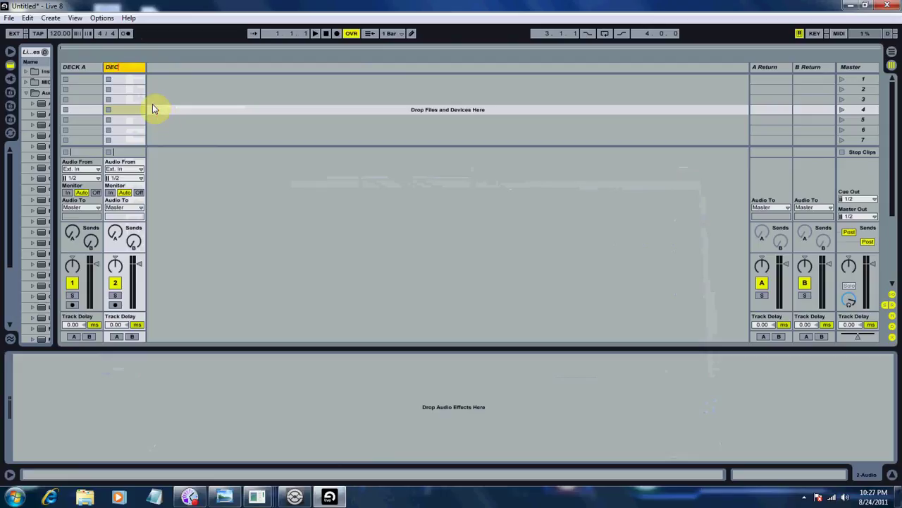
{"action": "type", "text": "K B"}
{"action": "left_click", "coordinate": [177, 199]}
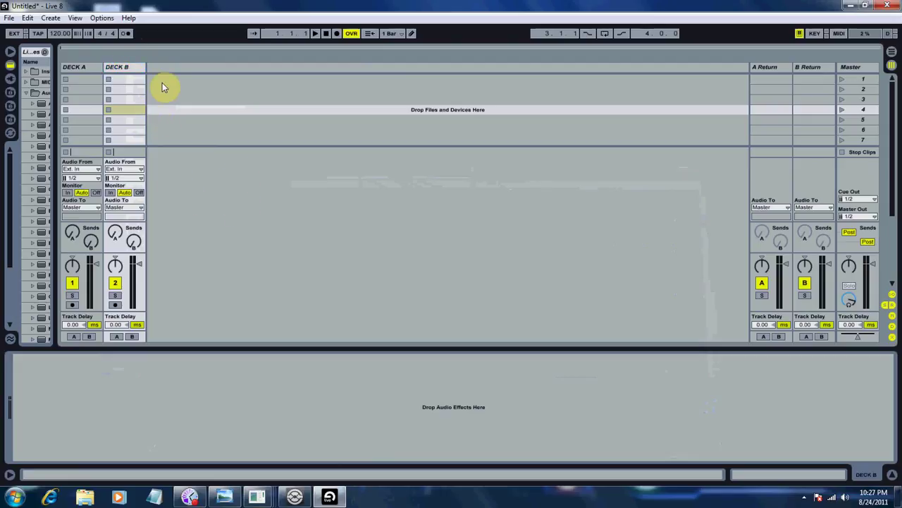
Step: Open Preferences on the Audio page with the ASIO driver and the JackRouter device
{"action": "left_click", "coordinate": [102, 19]}
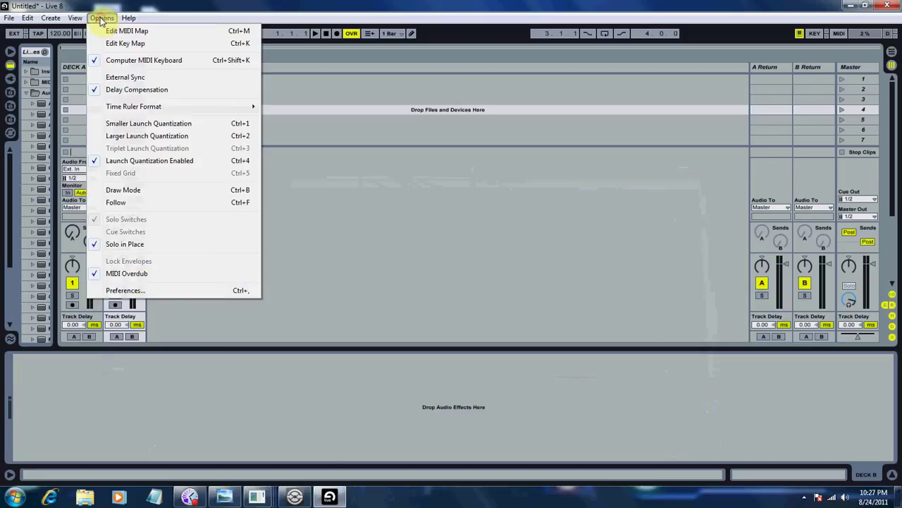
{"action": "left_click", "coordinate": [144, 291]}
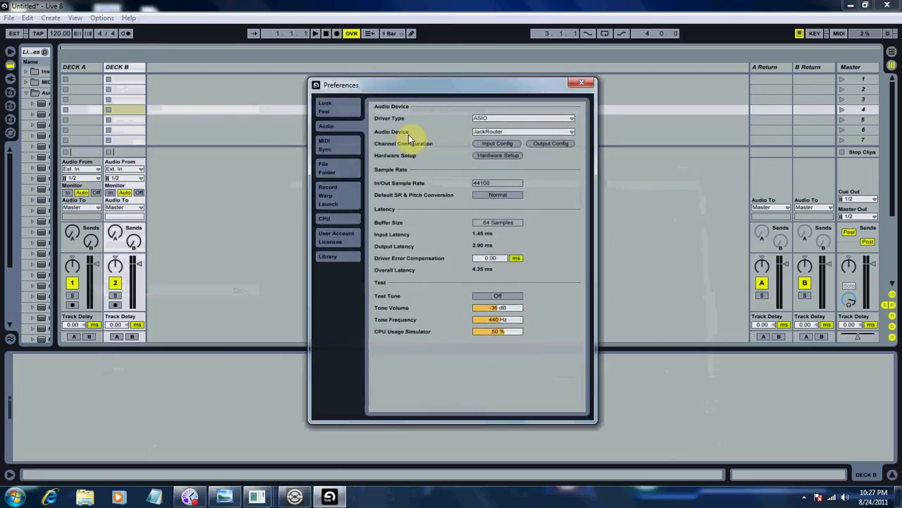
{"action": "left_click", "coordinate": [505, 121]}
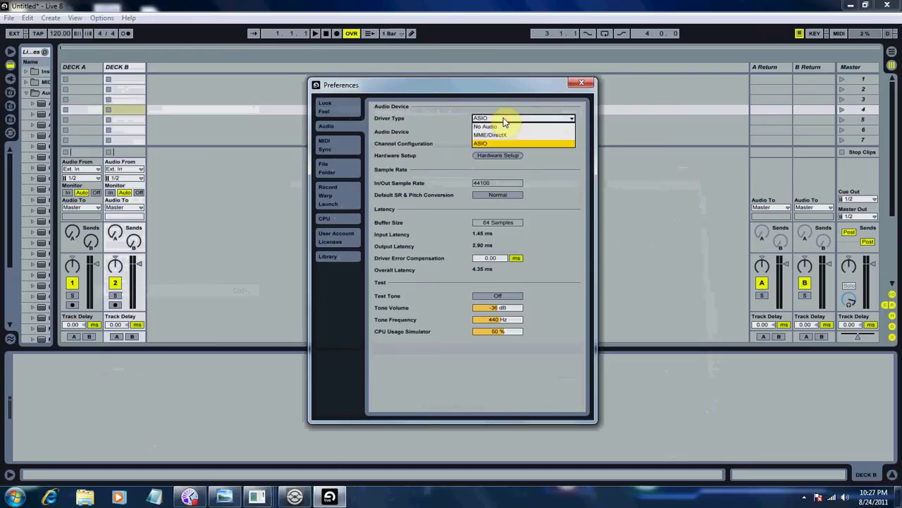
{"action": "left_click", "coordinate": [490, 143]}
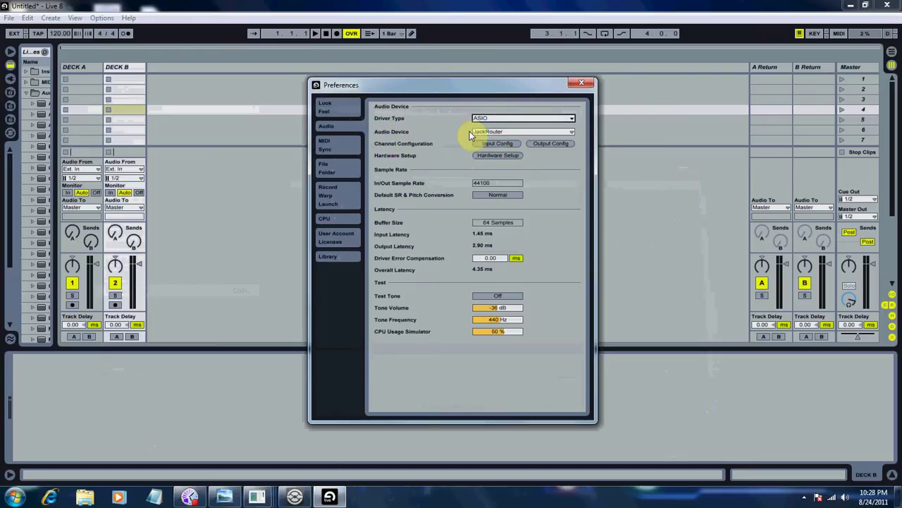
{"action": "left_click", "coordinate": [501, 132]}
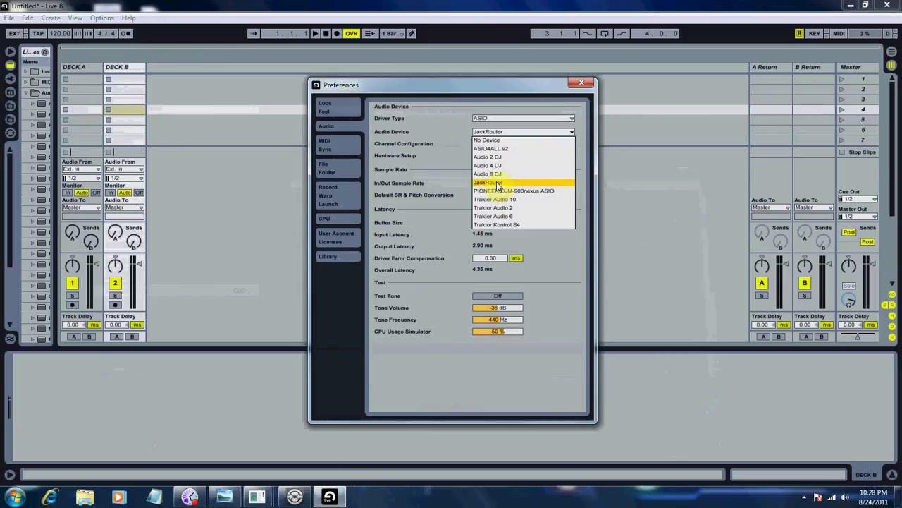
{"action": "left_click", "coordinate": [497, 182]}
Step: Review the Input and Output Config lists, closing both without changes
{"action": "left_click", "coordinate": [502, 145]}
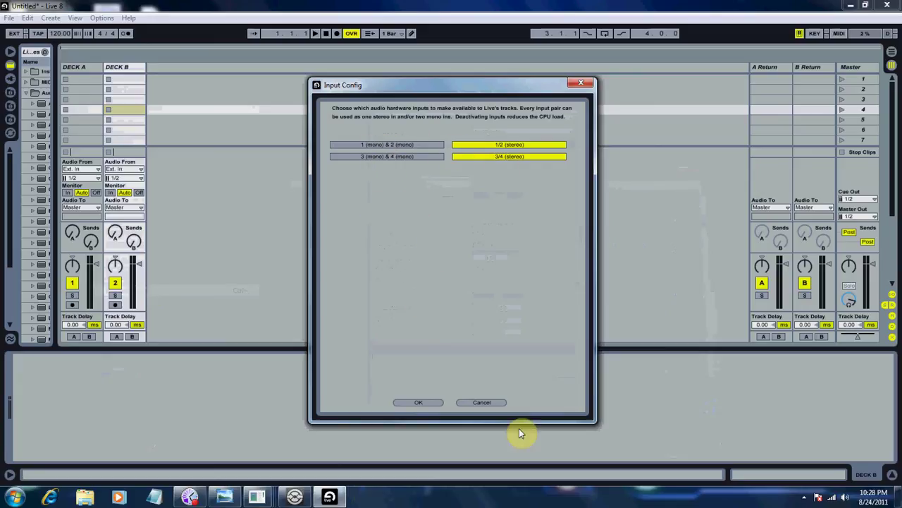
{"action": "left_click", "coordinate": [493, 402]}
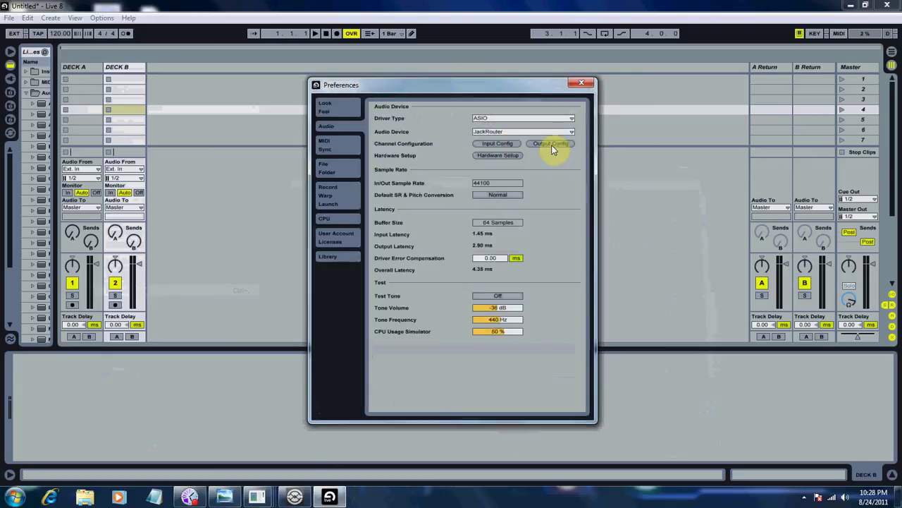
{"action": "left_click", "coordinate": [551, 145]}
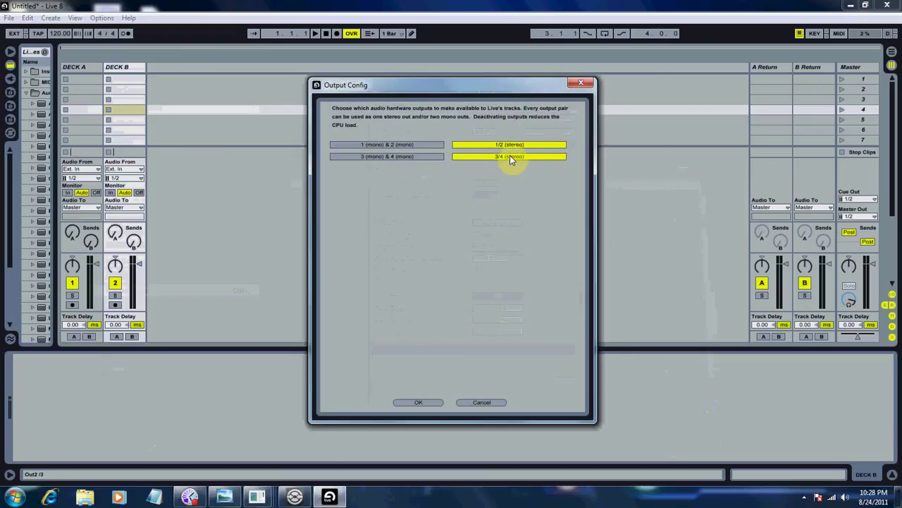
{"action": "left_click", "coordinate": [481, 403]}
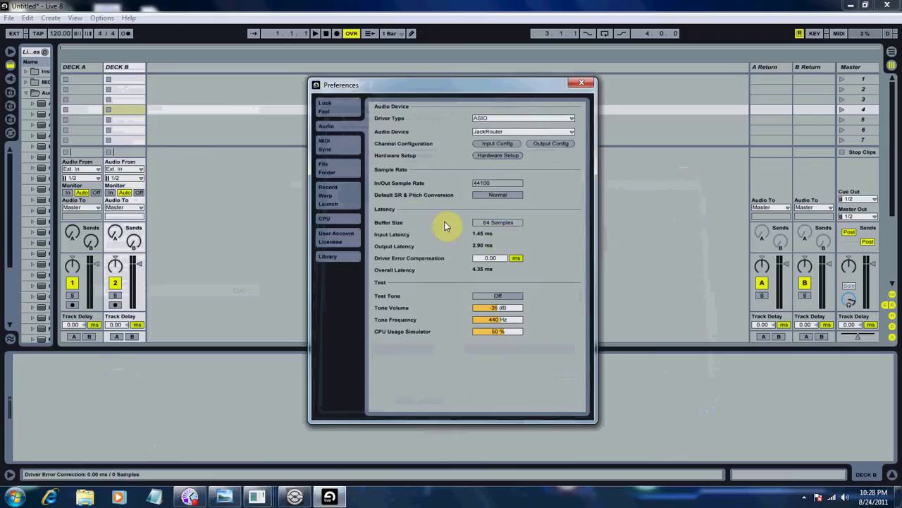
Step: Route DECK A from Ext. In to Ext. Out with monitoring In, and set crossfader sides A and B
{"action": "left_click", "coordinate": [590, 86]}
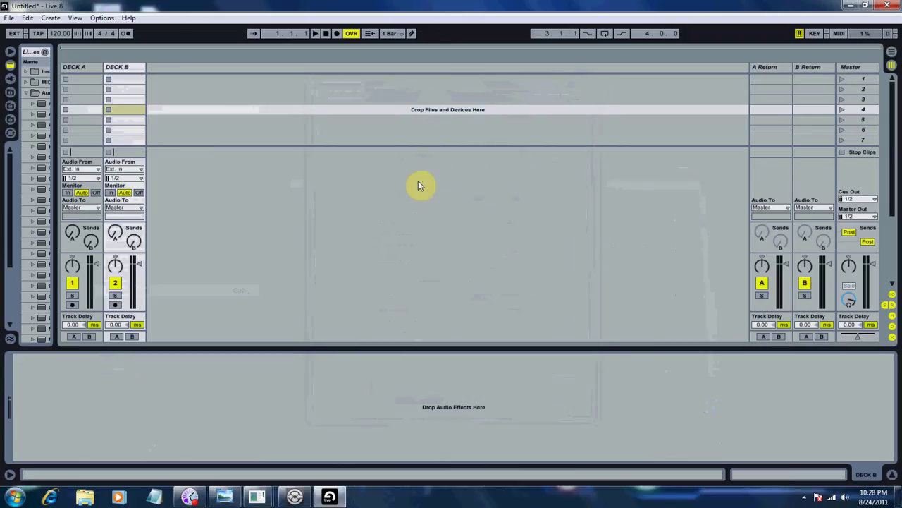
{"action": "left_click", "coordinate": [76, 170]}
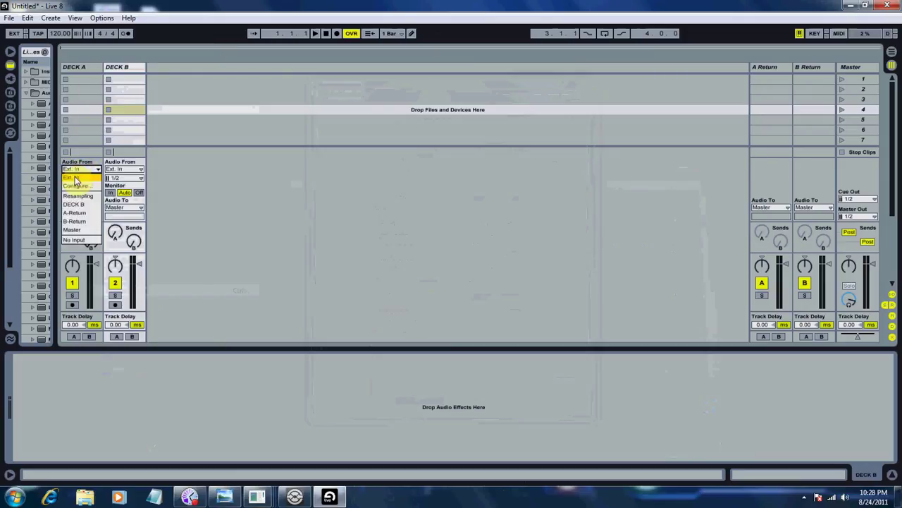
{"action": "left_click", "coordinate": [76, 178]}
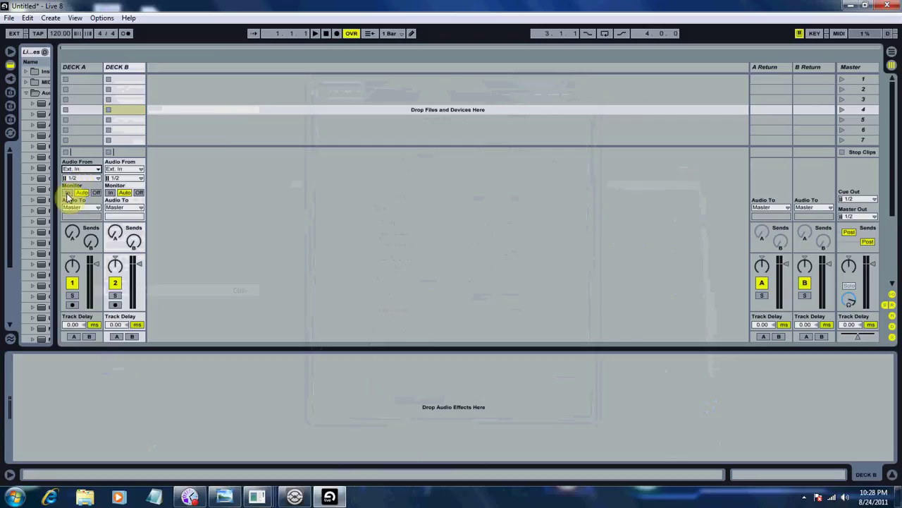
{"action": "left_click", "coordinate": [67, 194]}
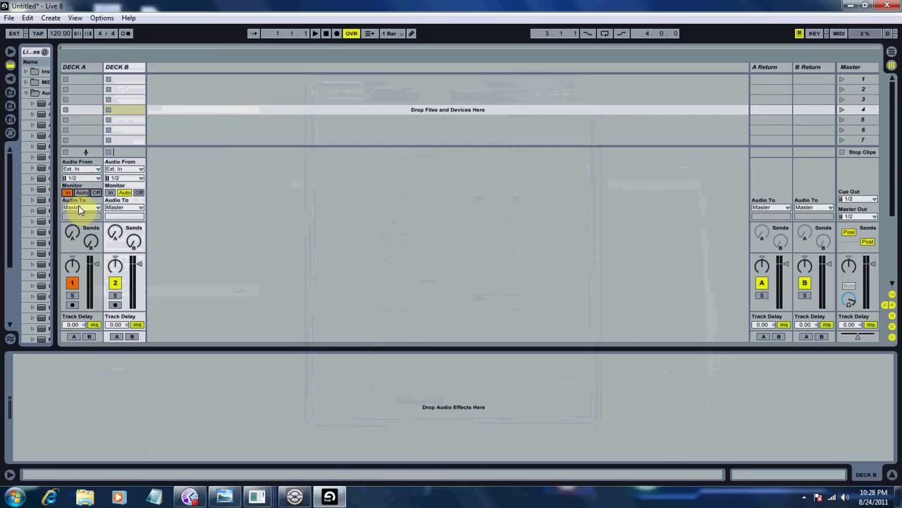
{"action": "left_click", "coordinate": [80, 207]}
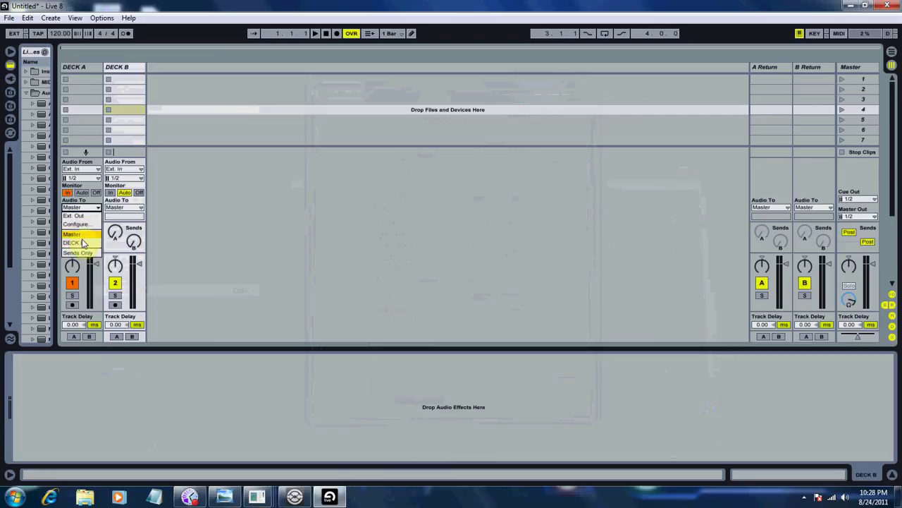
{"action": "left_click", "coordinate": [81, 216]}
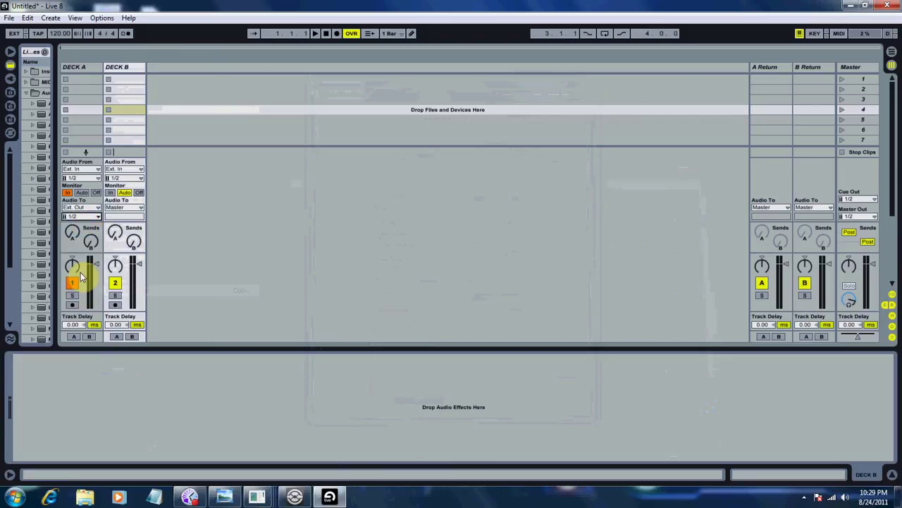
{"action": "left_click", "coordinate": [74, 337]}
{"action": "left_click", "coordinate": [132, 336]}
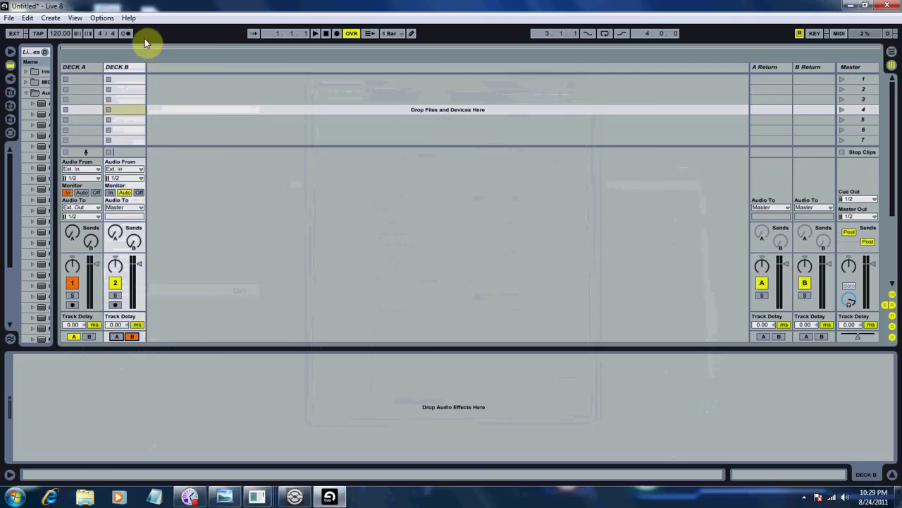
Step: Set DECK B's input to Ext. In 3/4 with monitoring set to In
{"action": "left_click", "coordinate": [119, 170]}
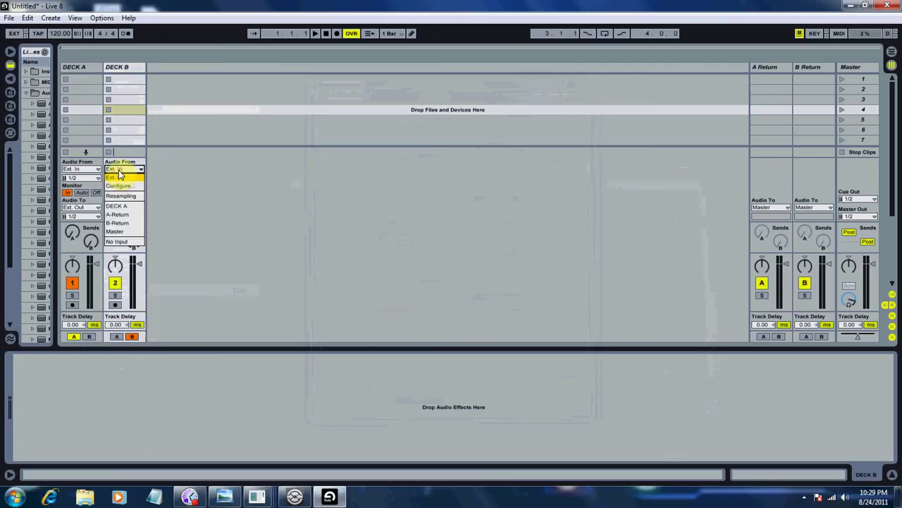
{"action": "left_click", "coordinate": [121, 177]}
{"action": "left_click", "coordinate": [122, 178]}
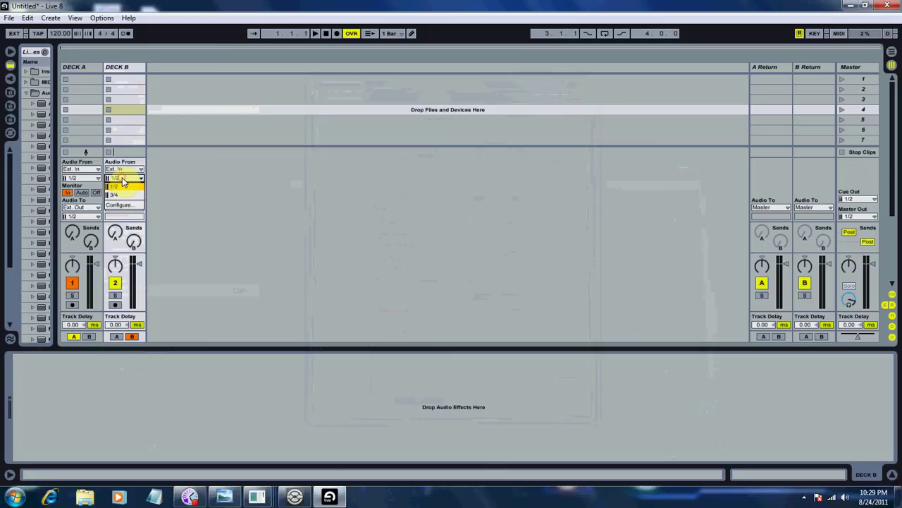
{"action": "left_click", "coordinate": [123, 195]}
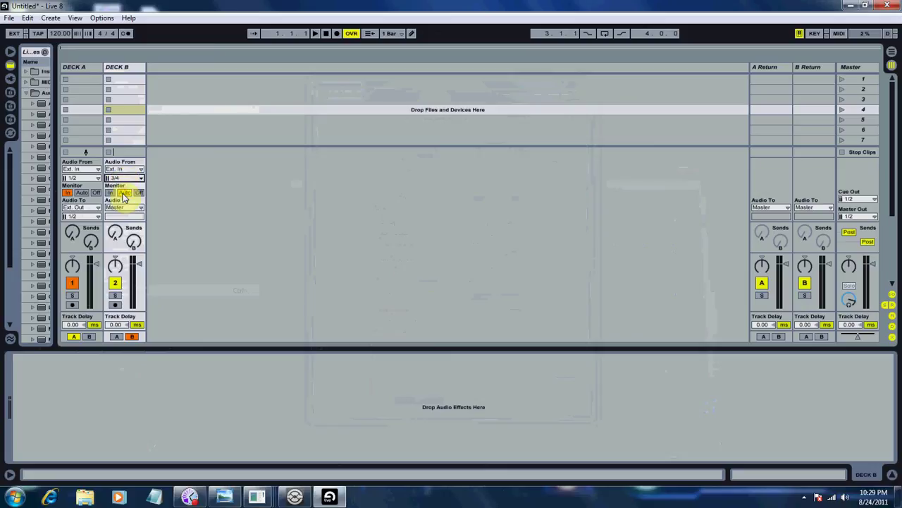
{"action": "left_click", "coordinate": [111, 193]}
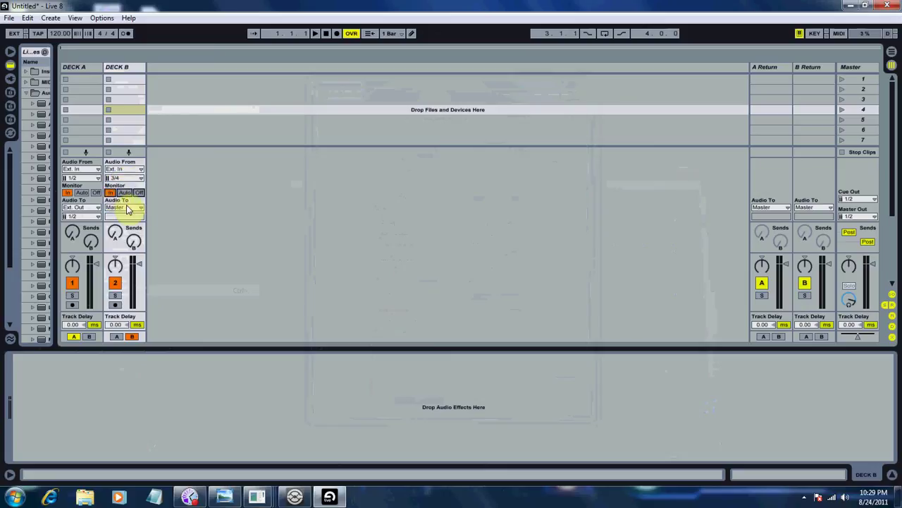
Step: Send DECK B to Ext. Out 3/4 and arm both DECK A and DECK B
{"action": "left_click", "coordinate": [127, 207]}
{"action": "left_click", "coordinate": [129, 217]}
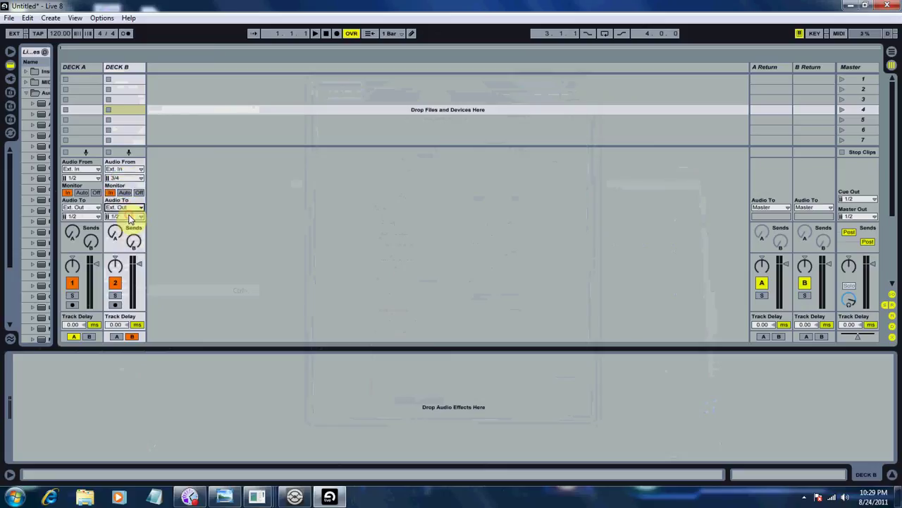
{"action": "left_click", "coordinate": [129, 217]}
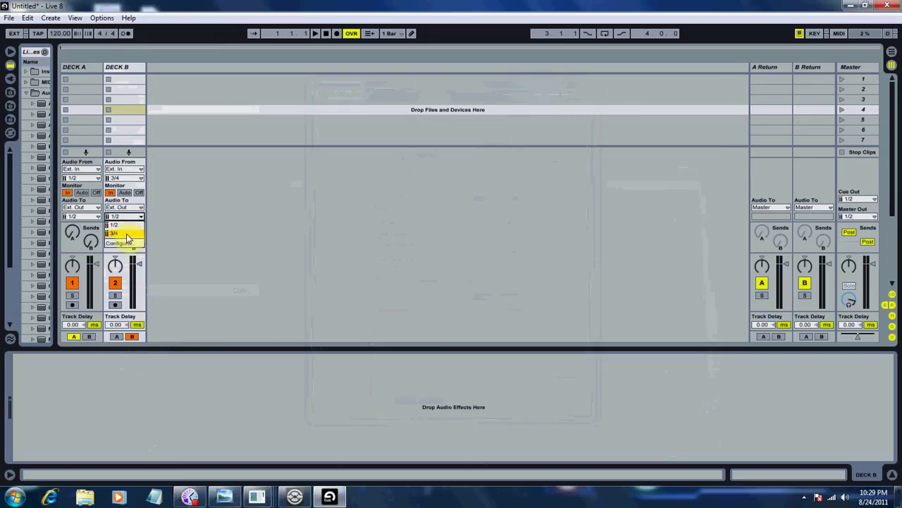
{"action": "left_click", "coordinate": [127, 237]}
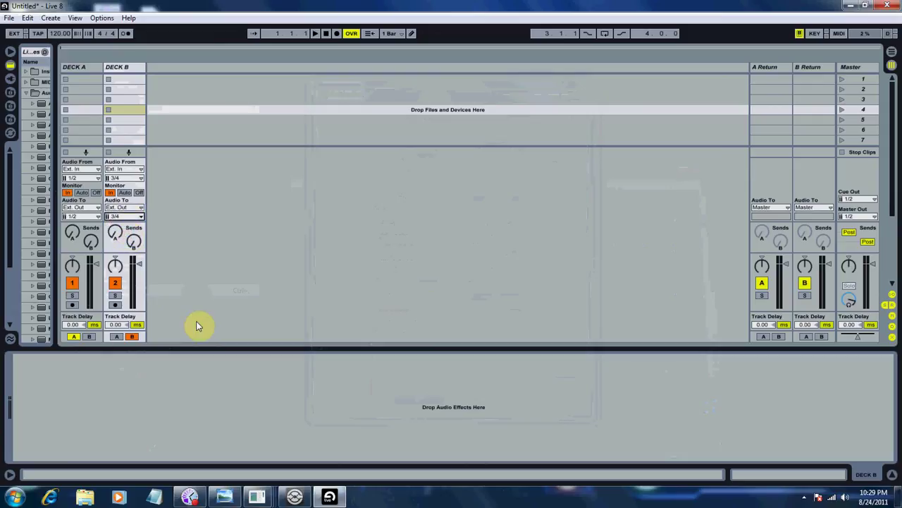
{"action": "left_click", "coordinate": [71, 305]}
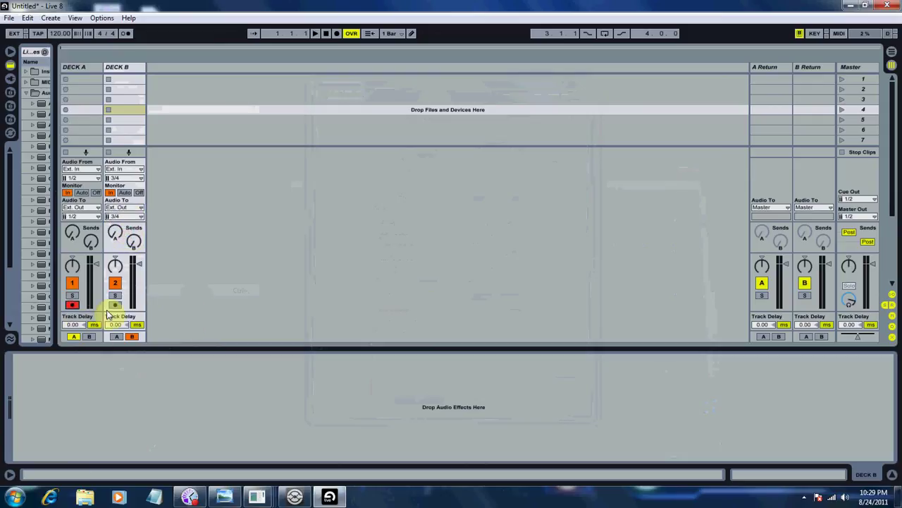
{"action": "left_click", "coordinate": [113, 306]}
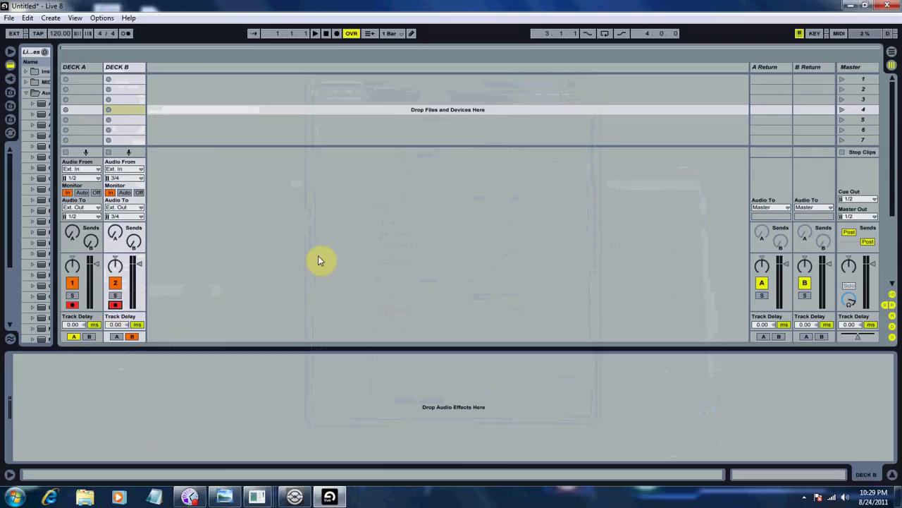
Step: Minimize Live, raise the JACK Connections window, and expand Traktor's outputs and the DJM-900 ASIO inputs
{"action": "left_click", "coordinate": [851, 7]}
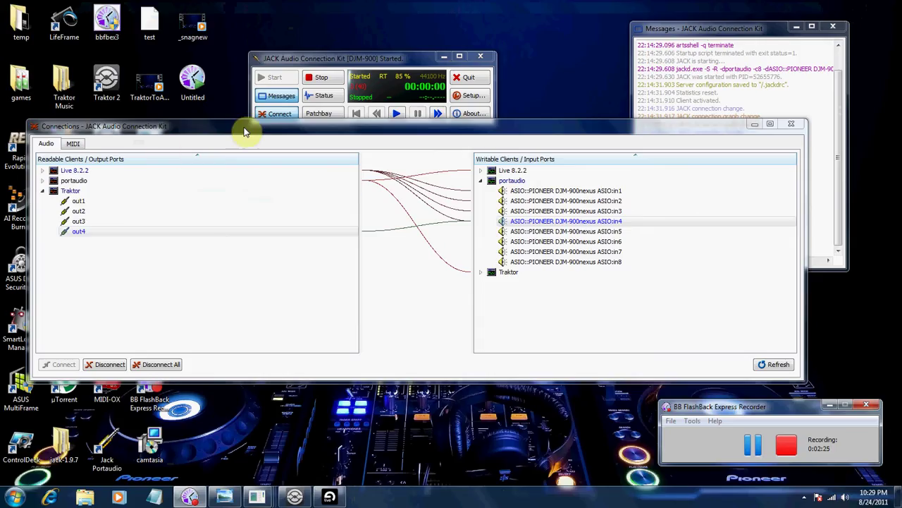
{"action": "left_click_drag", "start_coordinate": [260, 129], "coordinate": [259, 88]}
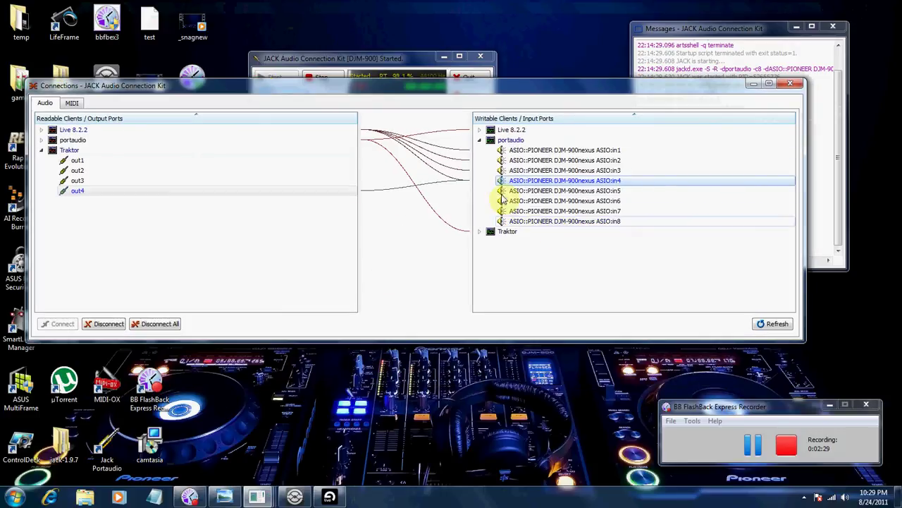
{"action": "left_click", "coordinate": [480, 140]}
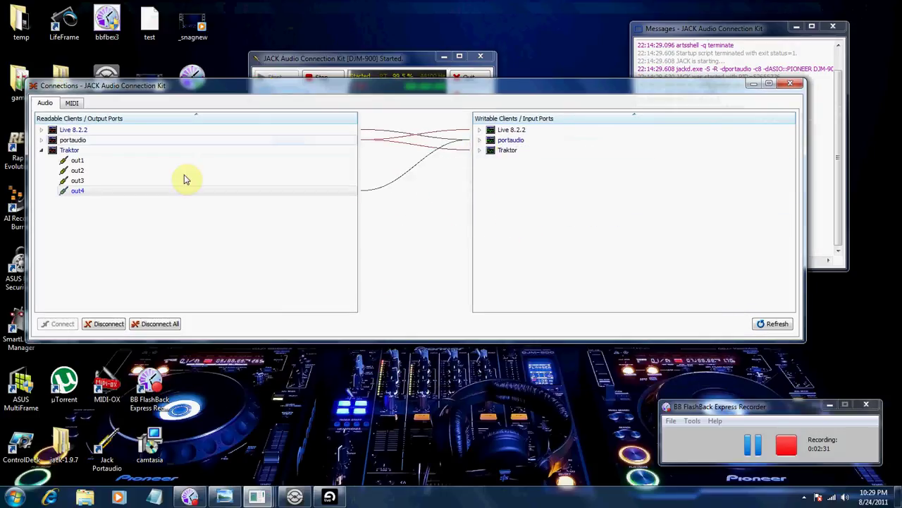
{"action": "left_click", "coordinate": [41, 150]}
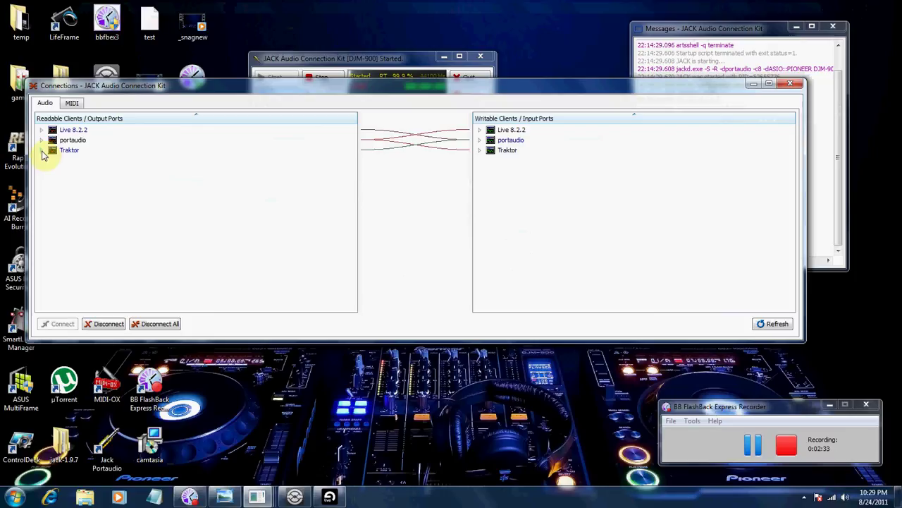
{"action": "left_click", "coordinate": [41, 151]}
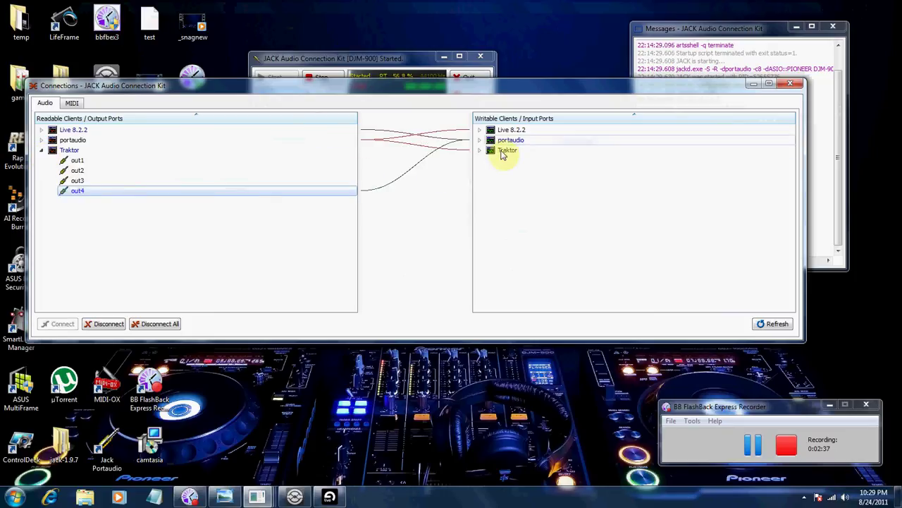
{"action": "left_click", "coordinate": [480, 140]}
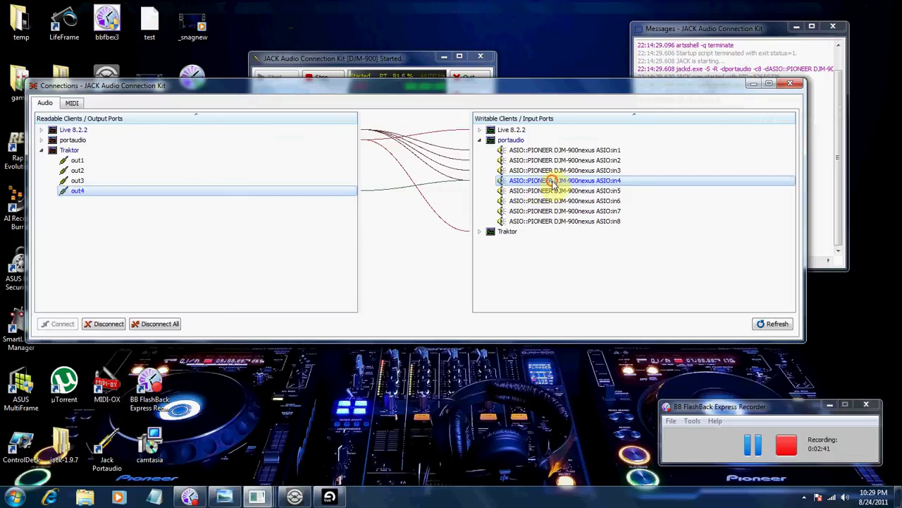
Step: Disconnect Traktor out4 from DJM-900 in4 and reveal Live 8.2.2's input ports
{"action": "left_click", "coordinate": [105, 324]}
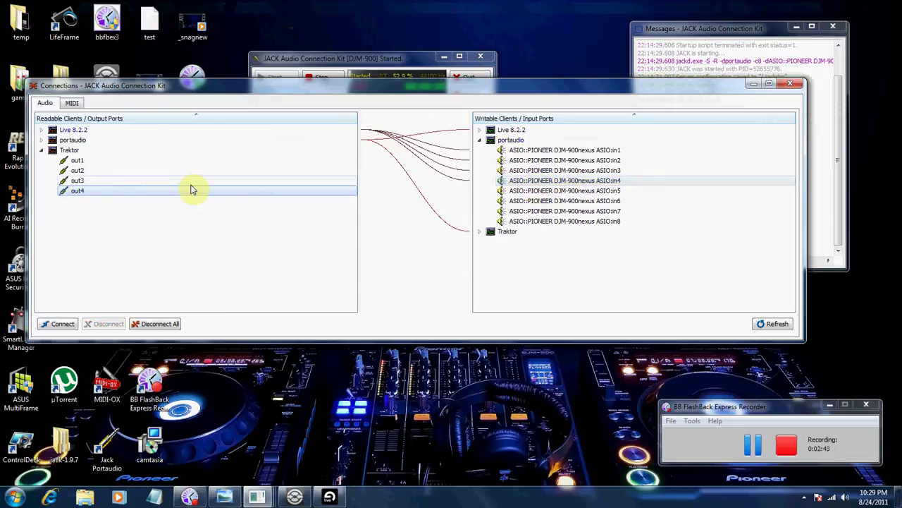
{"action": "left_click", "coordinate": [191, 190]}
{"action": "left_click", "coordinate": [479, 141]}
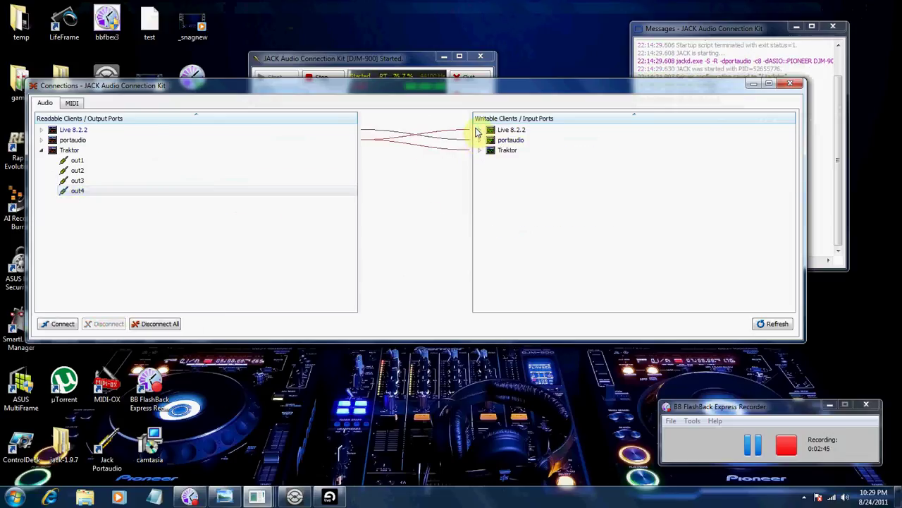
{"action": "left_click", "coordinate": [479, 131]}
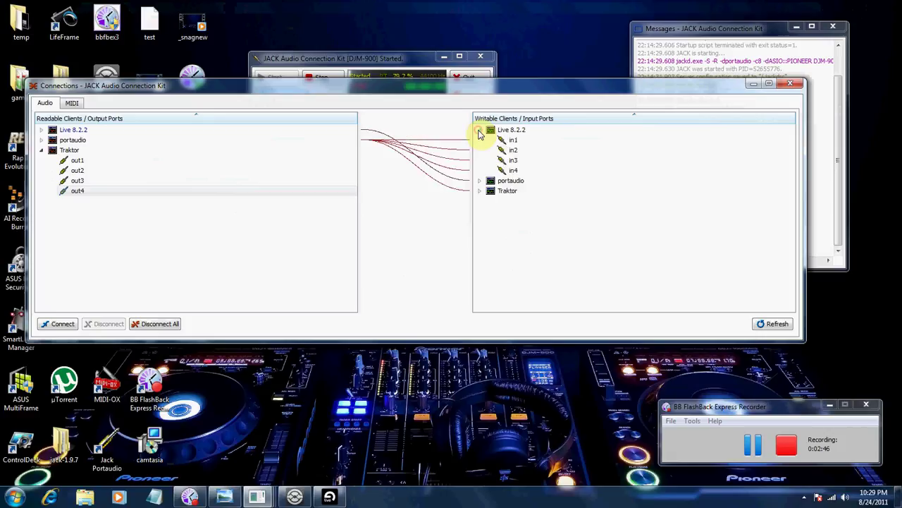
Step: Connect Traktor out1, out2, out3 and out4 to Live 8.2.2 in1 through in4
{"action": "left_click", "coordinate": [92, 163]}
{"action": "left_click", "coordinate": [520, 140]}
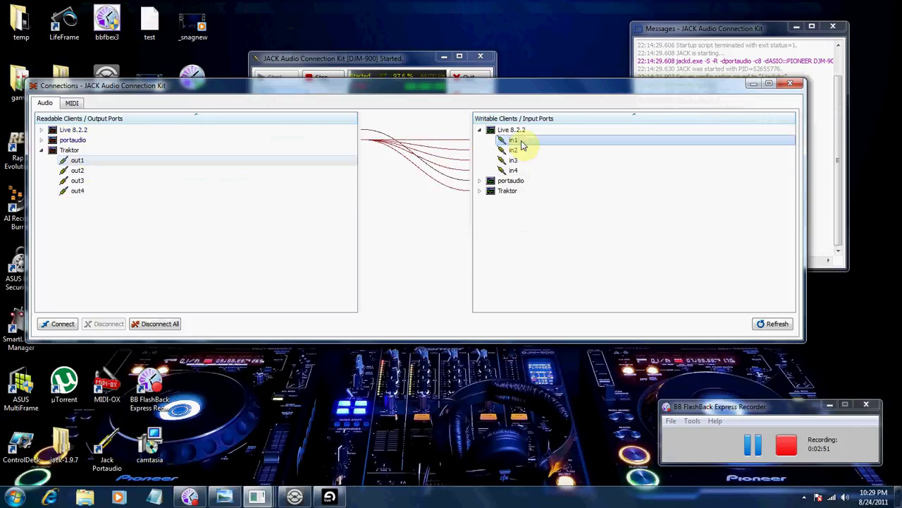
{"action": "left_click", "coordinate": [63, 324]}
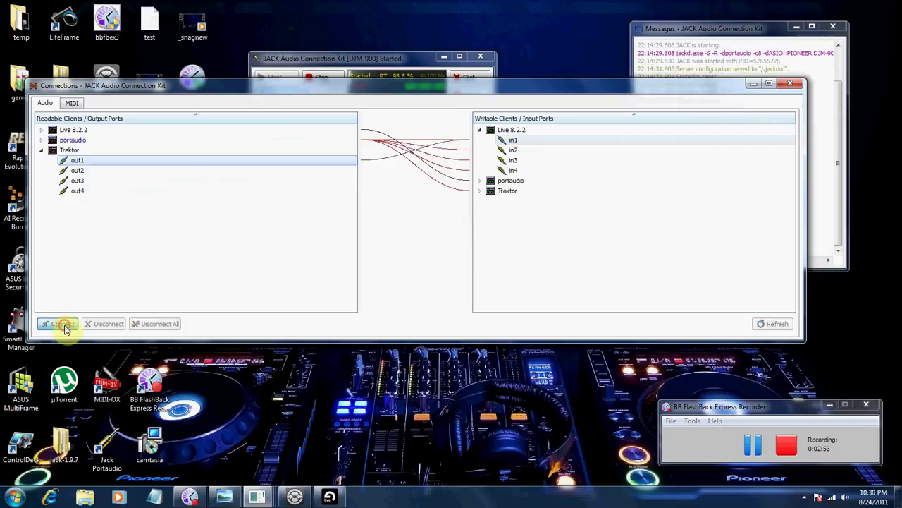
{"action": "left_click", "coordinate": [79, 170]}
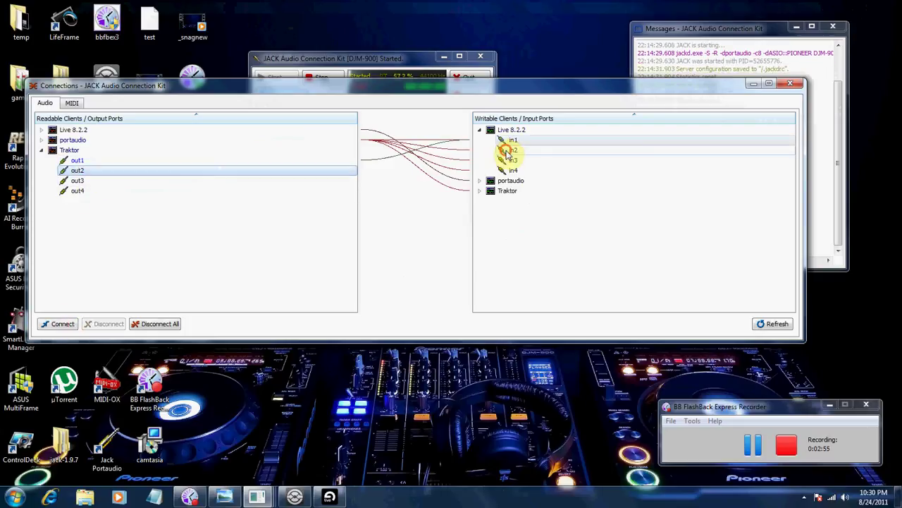
{"action": "left_click", "coordinate": [513, 151]}
{"action": "left_click", "coordinate": [62, 324]}
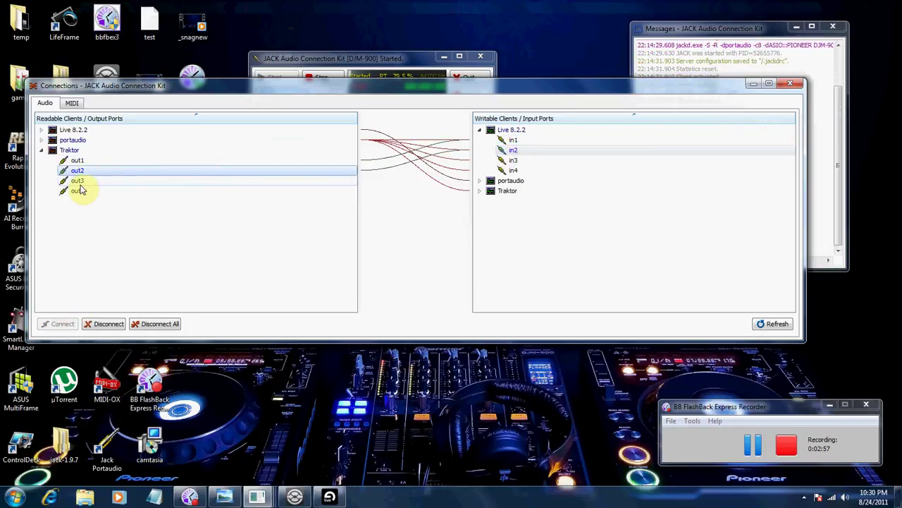
{"action": "left_click", "coordinate": [78, 181]}
{"action": "left_click", "coordinate": [514, 160]}
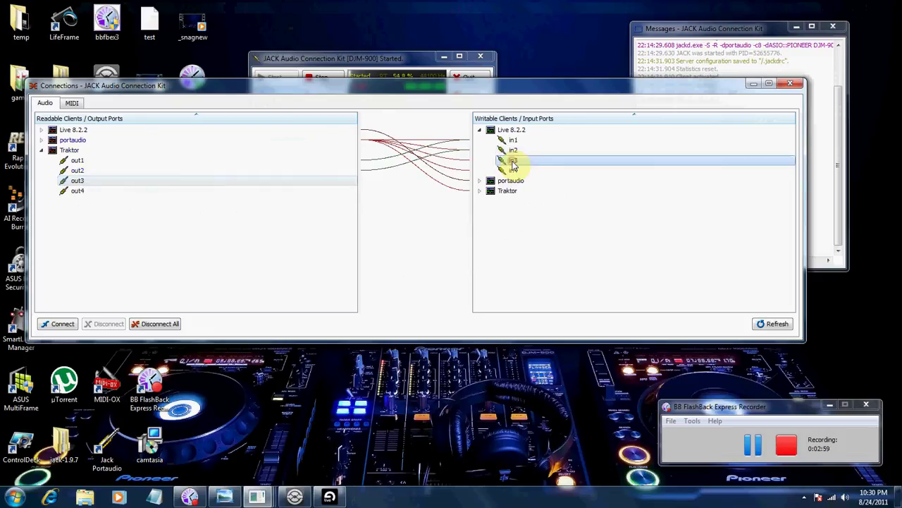
{"action": "left_click", "coordinate": [63, 324]}
{"action": "left_click", "coordinate": [78, 191]}
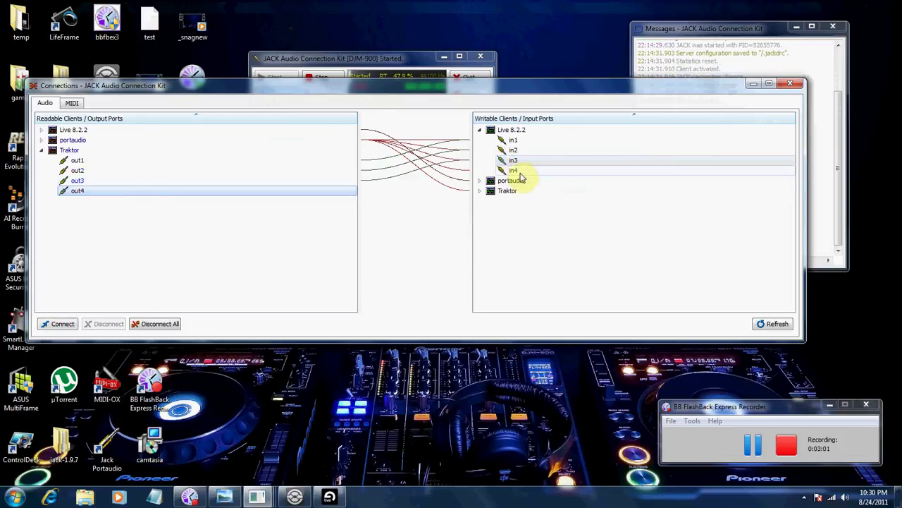
{"action": "left_click", "coordinate": [517, 171]}
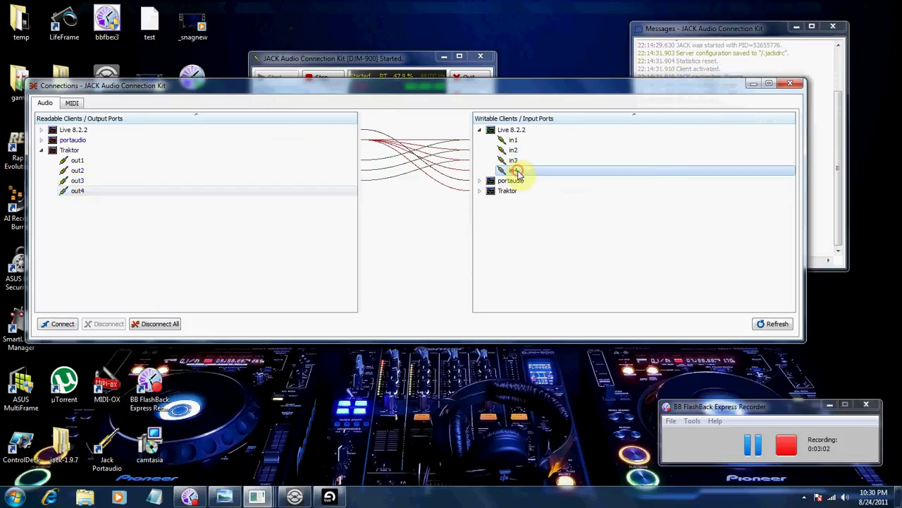
{"action": "left_click", "coordinate": [61, 323]}
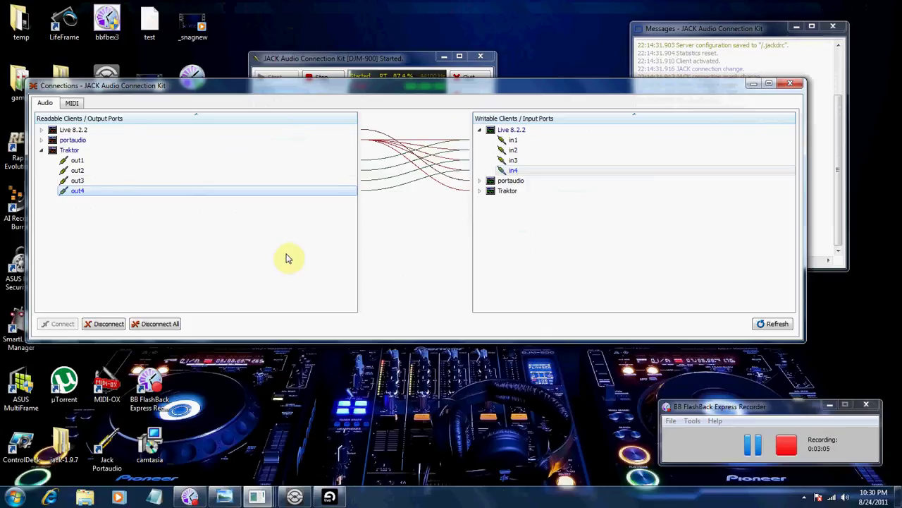
Step: Collapse the Traktor and Live input lists, showing Live 8.2.2's outputs and the DJM-900 ASIO inputs
{"action": "left_click", "coordinate": [42, 150]}
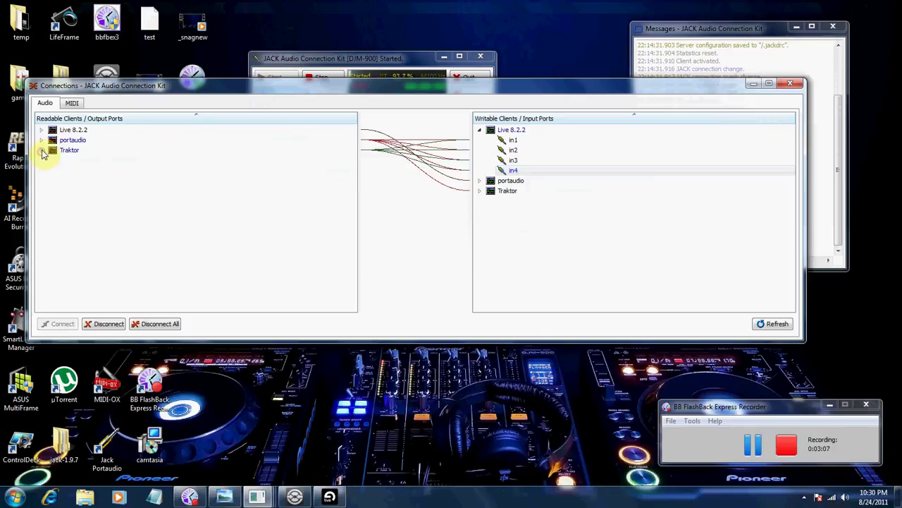
{"action": "left_click", "coordinate": [480, 130]}
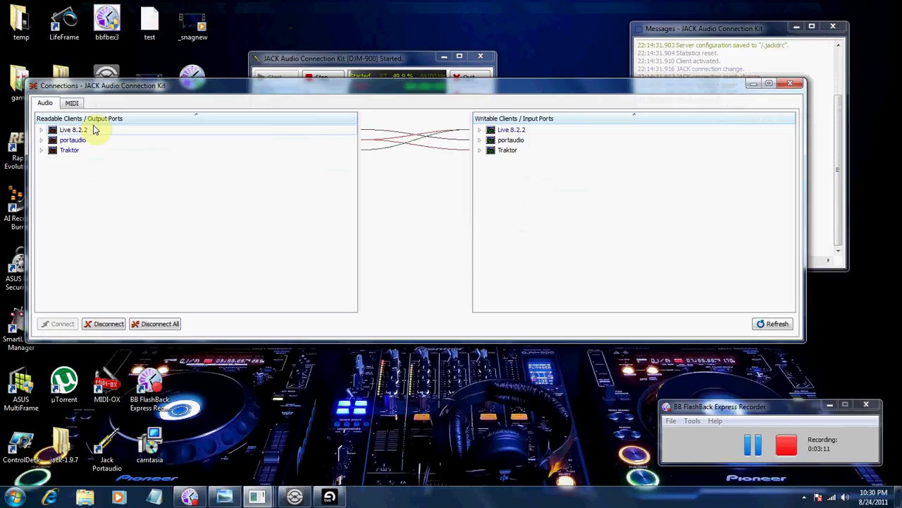
{"action": "left_click", "coordinate": [42, 131]}
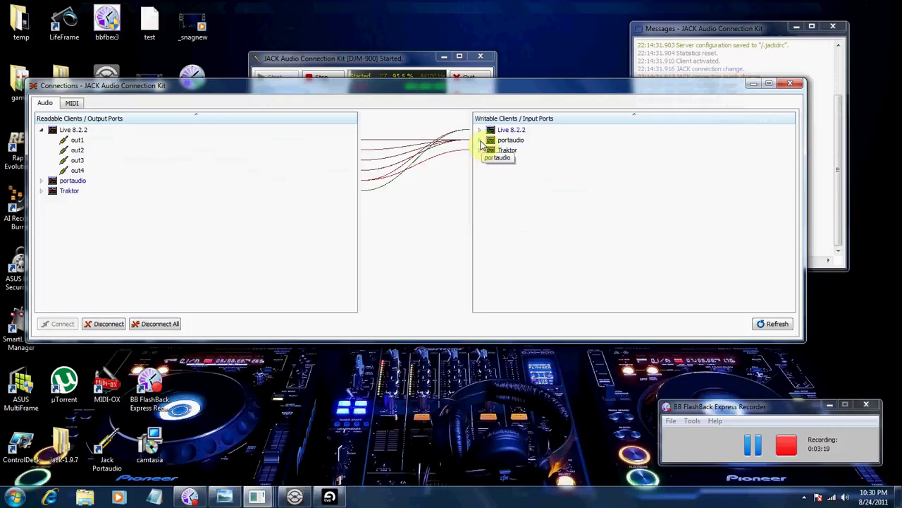
{"action": "left_click", "coordinate": [481, 141]}
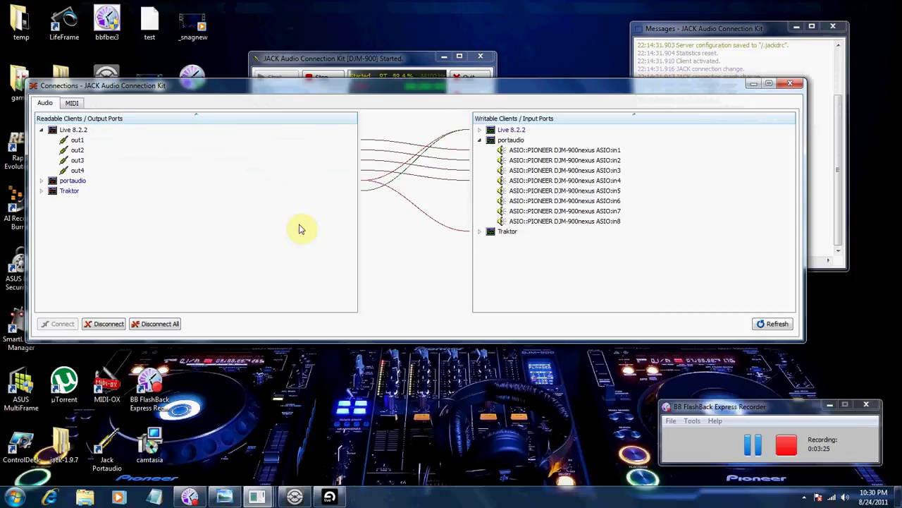
Step: Disconnect Live's out3 from DJM-900 in3 and out4 from DJM-900 in4
{"action": "left_click", "coordinate": [80, 162]}
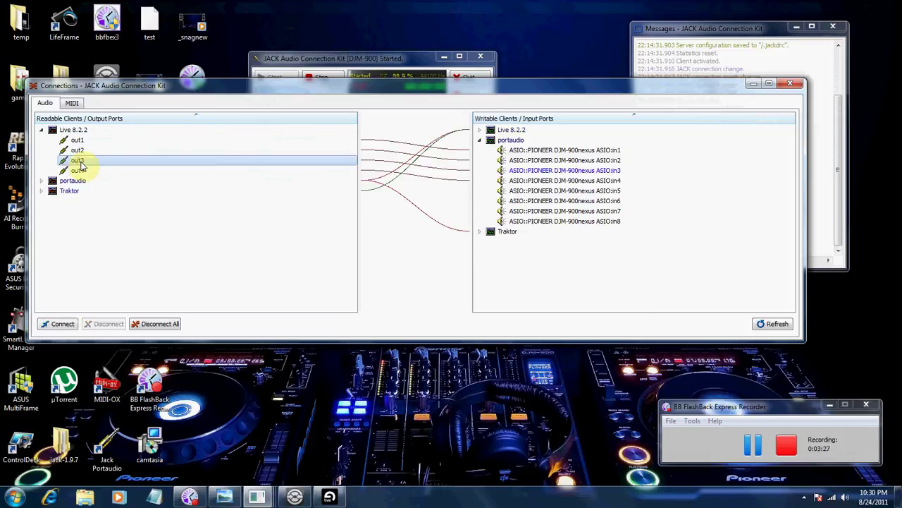
{"action": "left_click", "coordinate": [522, 170]}
{"action": "left_click", "coordinate": [102, 323]}
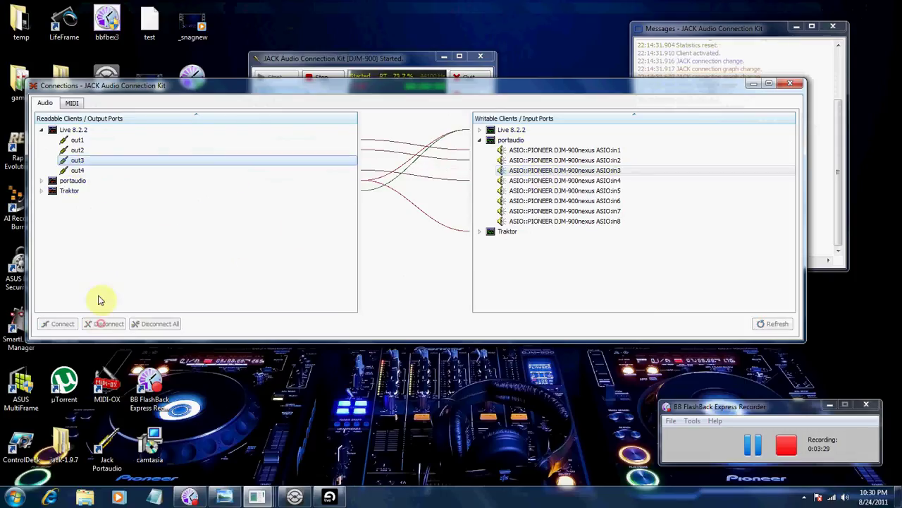
{"action": "left_click", "coordinate": [78, 171]}
{"action": "left_click", "coordinate": [519, 182]}
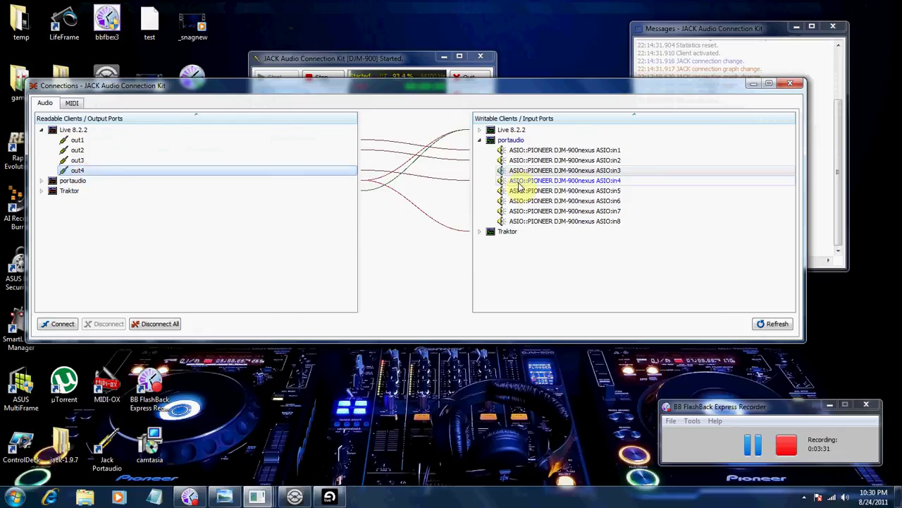
{"action": "left_click", "coordinate": [112, 325]}
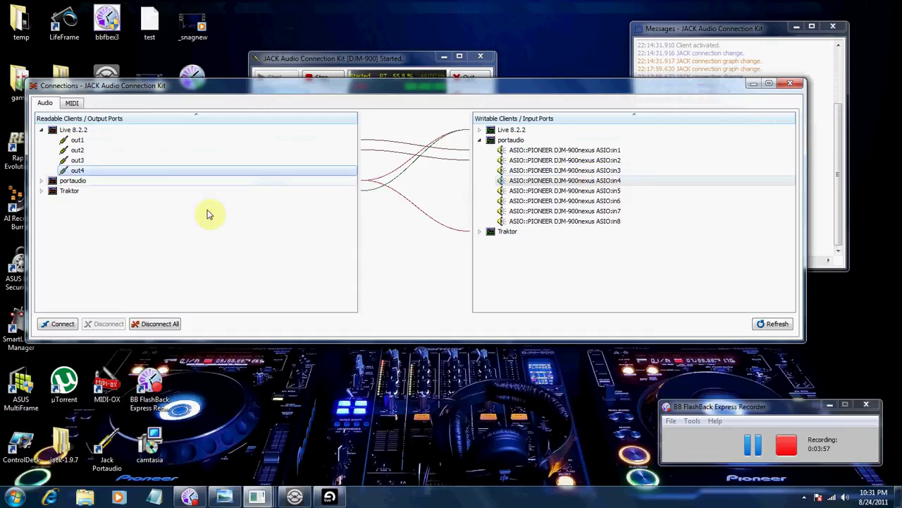
Step: Connect Live's out3 to DJM-900 ASIO in7 and out4 to in8
{"action": "left_click", "coordinate": [92, 162]}
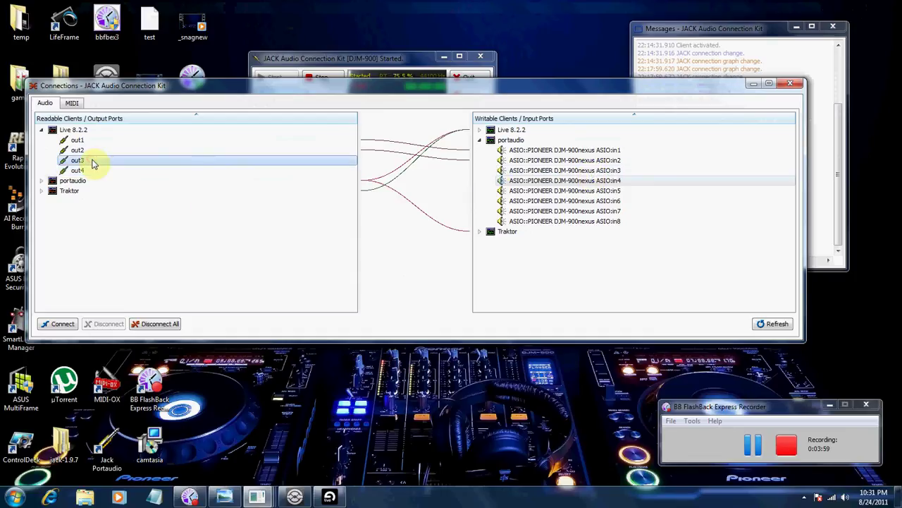
{"action": "left_click", "coordinate": [547, 210]}
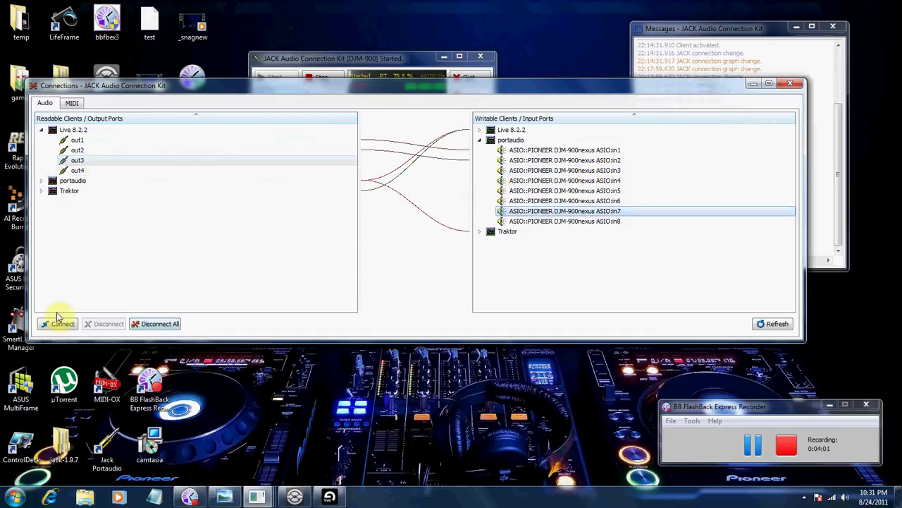
{"action": "left_click", "coordinate": [59, 323]}
{"action": "left_click", "coordinate": [75, 172]}
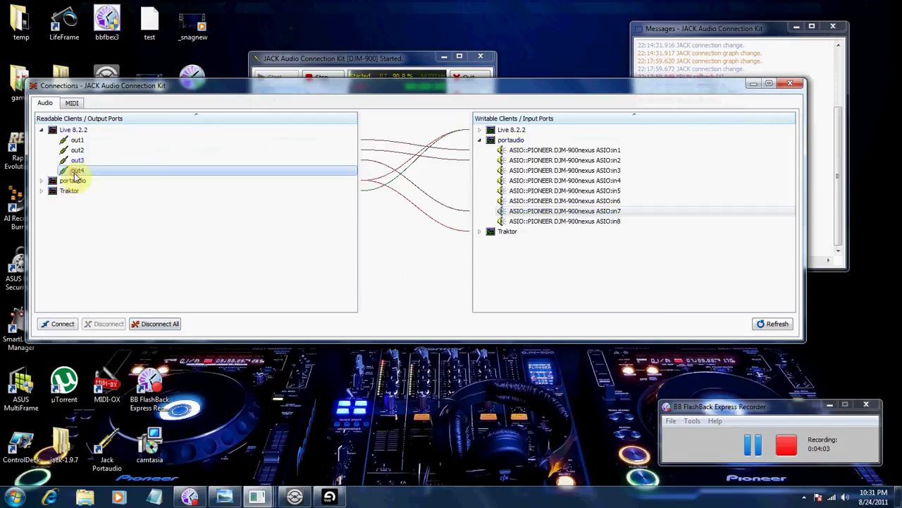
{"action": "left_click", "coordinate": [554, 222]}
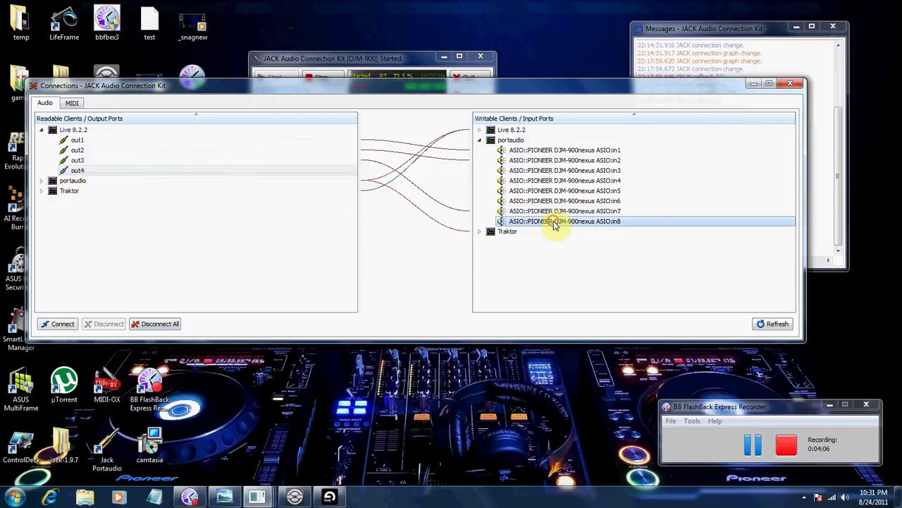
{"action": "left_click", "coordinate": [62, 324]}
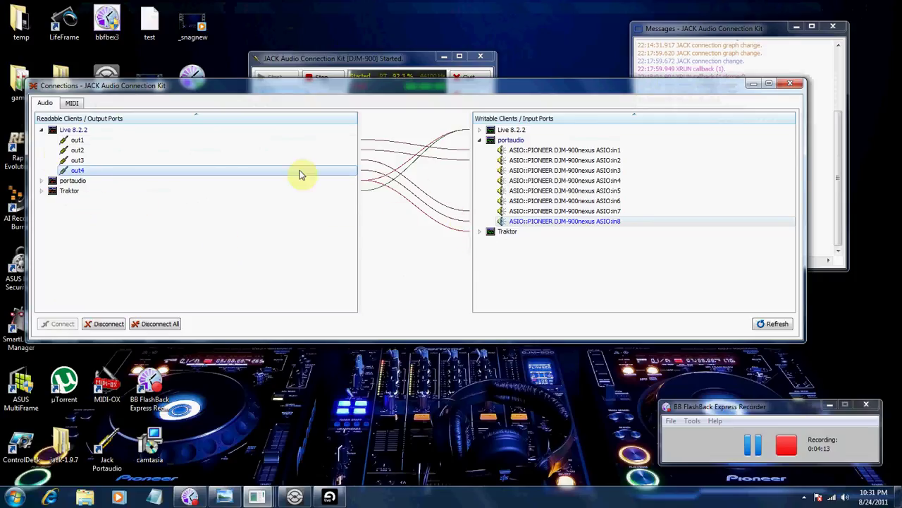
Step: Collapse the Live output and portaudio input lists and put away the Connections window
{"action": "left_click", "coordinate": [41, 130]}
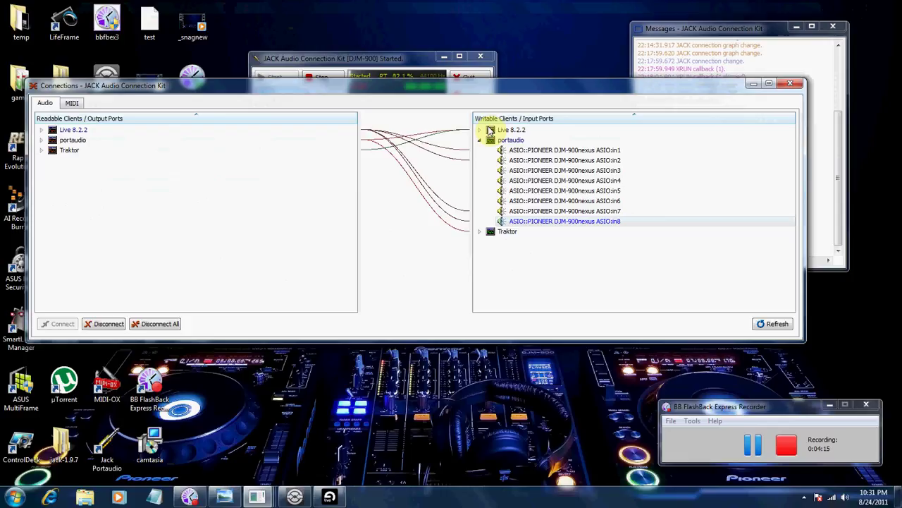
{"action": "left_click", "coordinate": [480, 141]}
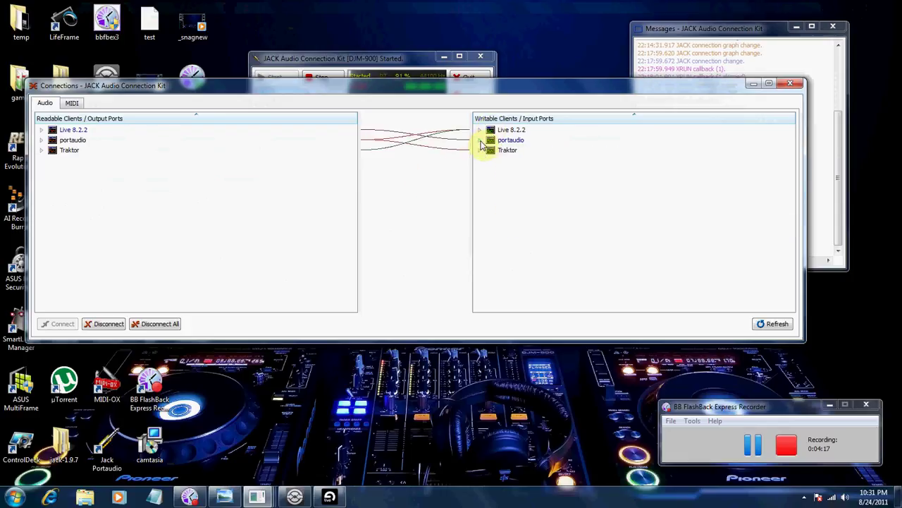
{"action": "left_click", "coordinate": [752, 84]}
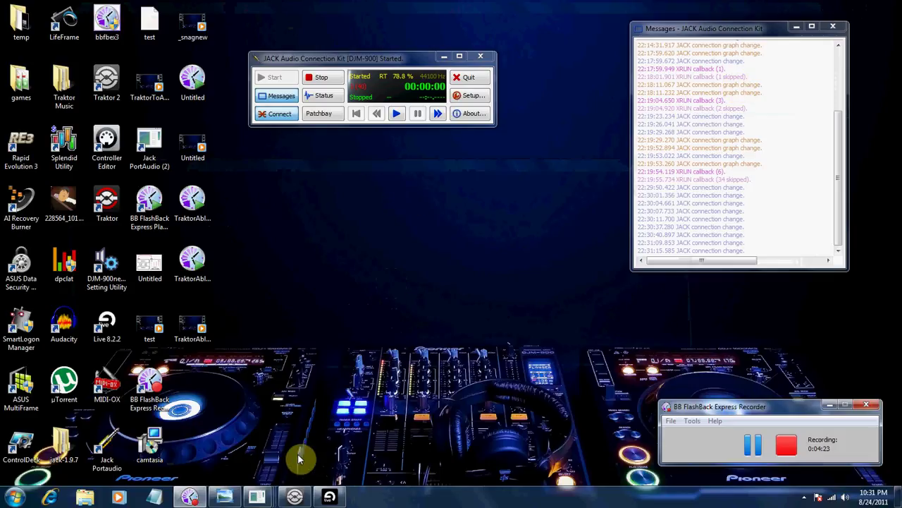
Step: Load 'White Noise Red Meat' onto deck A and 'Legend Of Zelda' onto deck B, then play deck A
{"action": "left_click", "coordinate": [301, 498]}
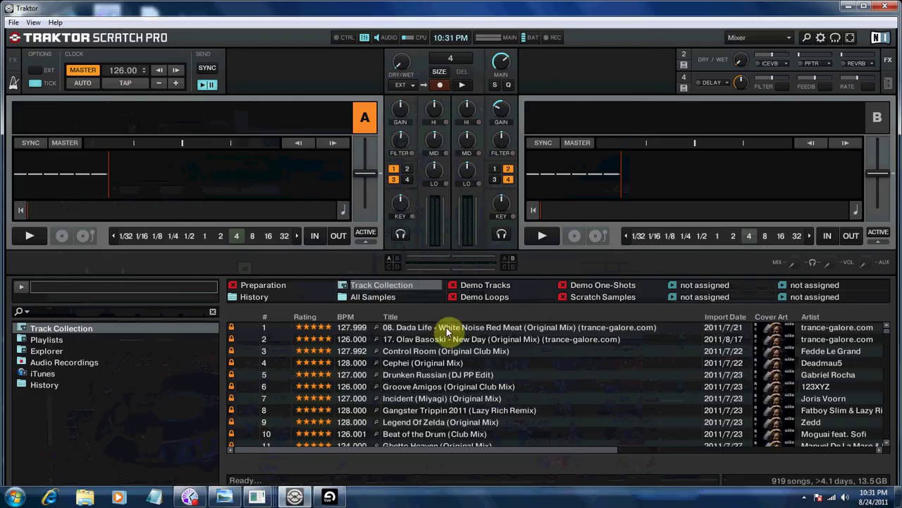
{"action": "left_click_drag", "start_coordinate": [447, 331], "coordinate": [122, 169]}
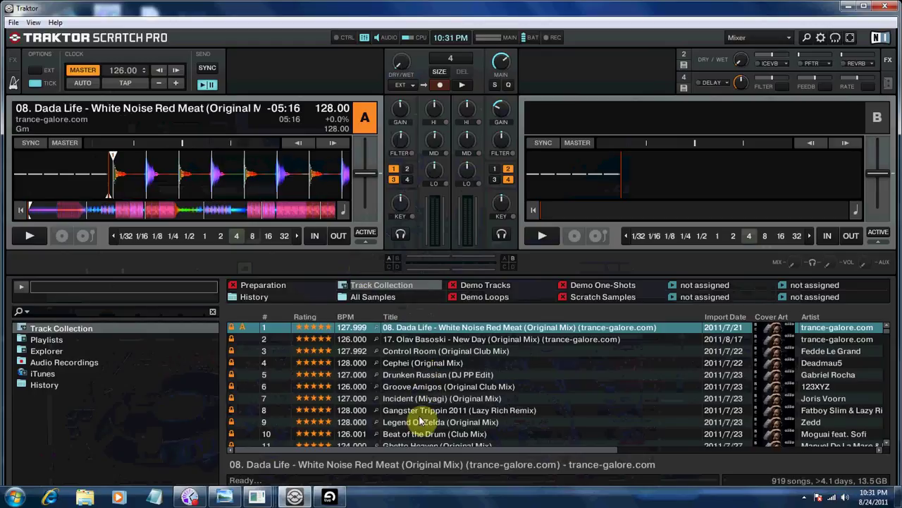
{"action": "left_click_drag", "start_coordinate": [427, 422], "coordinate": [619, 177]}
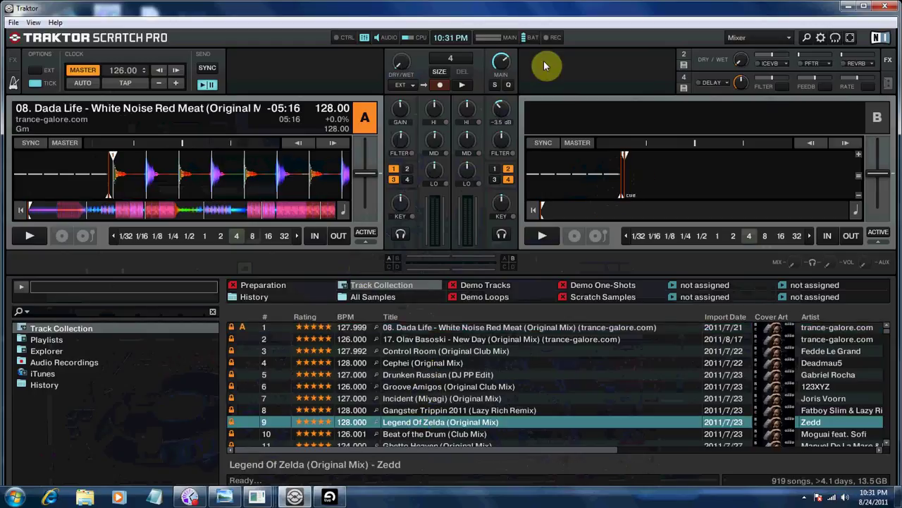
{"action": "left_click", "coordinate": [28, 235]}
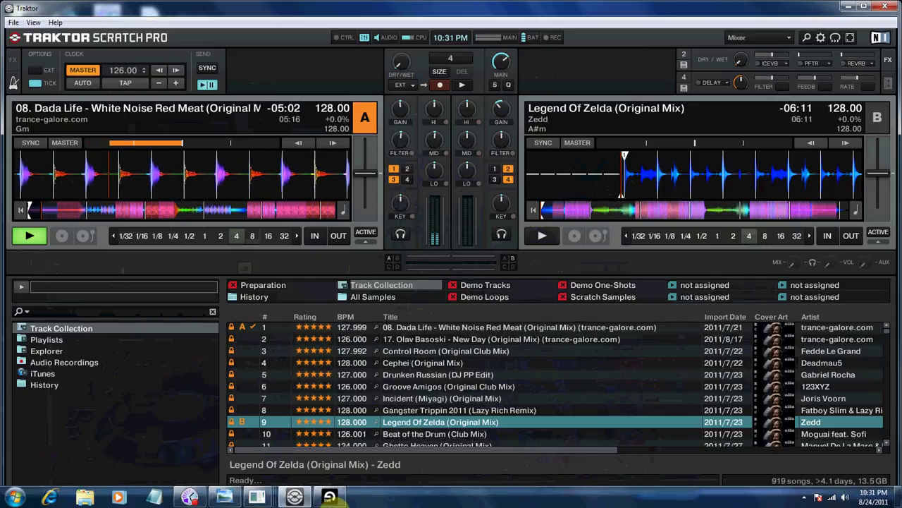
Step: Check Live, return to Traktor, and start 'Legend Of Zelda' playing on deck B
{"action": "left_click", "coordinate": [361, 473]}
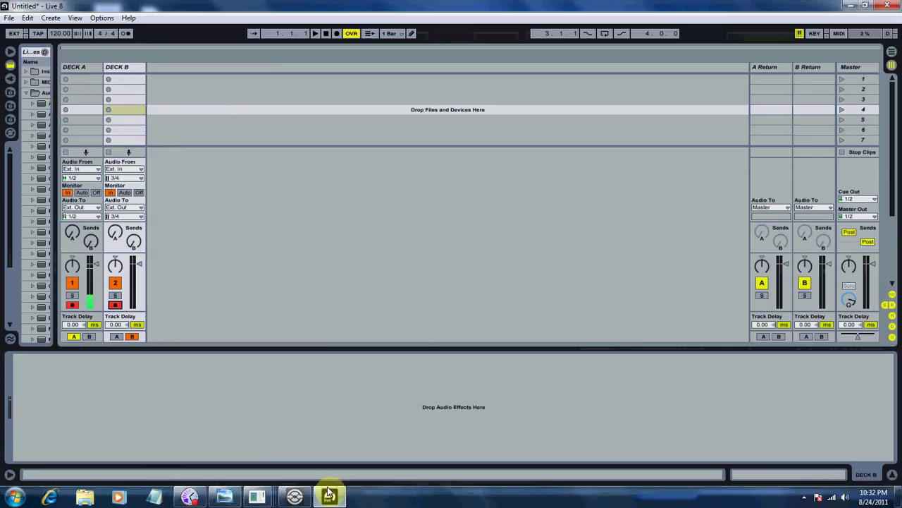
{"action": "left_click", "coordinate": [294, 497]}
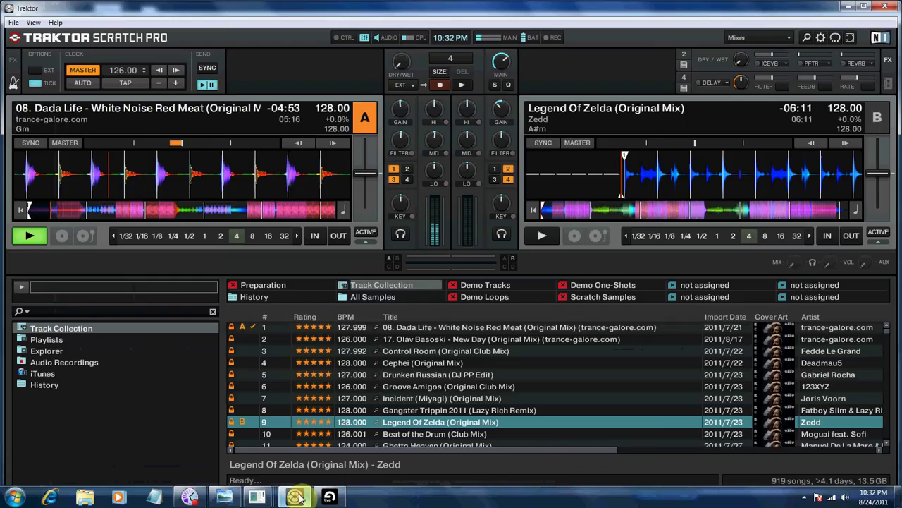
{"action": "left_click", "coordinate": [542, 235]}
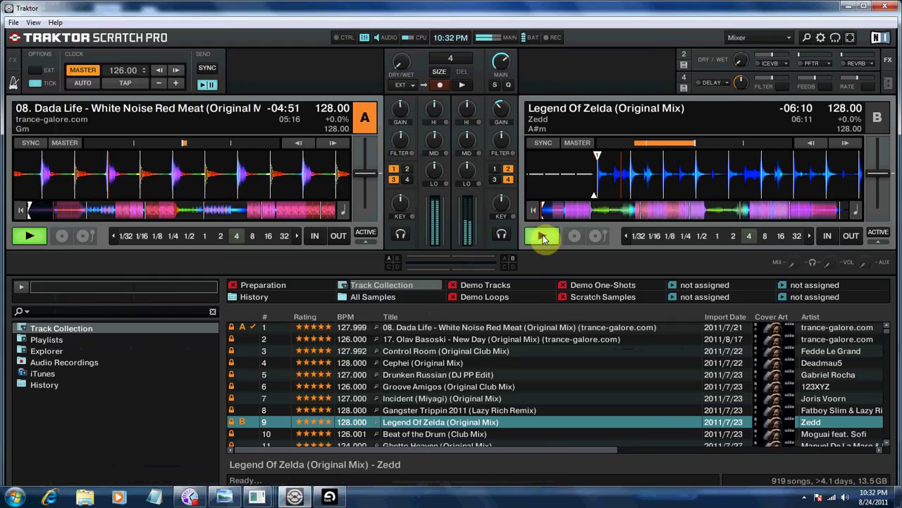
Step: Bring Live to the front, widen the Devices browser, collapse Audio Effects, and show Arrangement View
{"action": "left_click", "coordinate": [847, 7]}
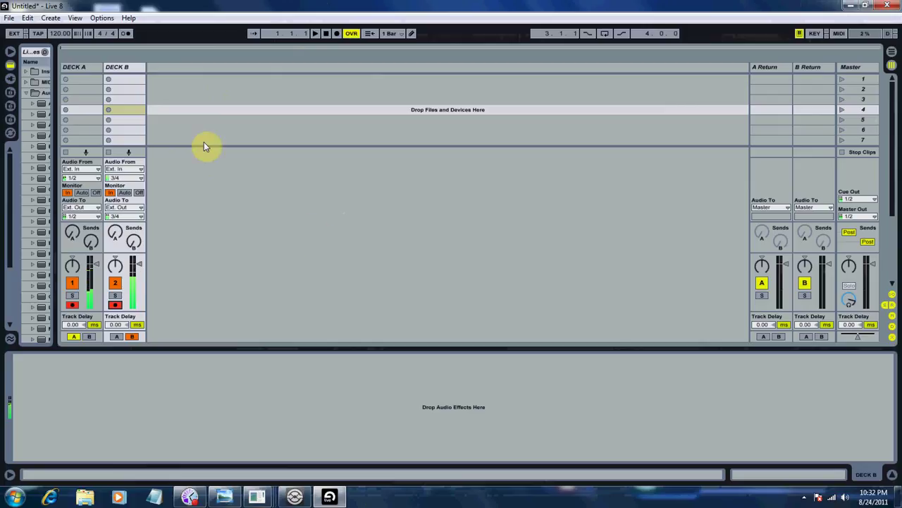
{"action": "left_click_drag", "start_coordinate": [55, 121], "coordinate": [218, 121]}
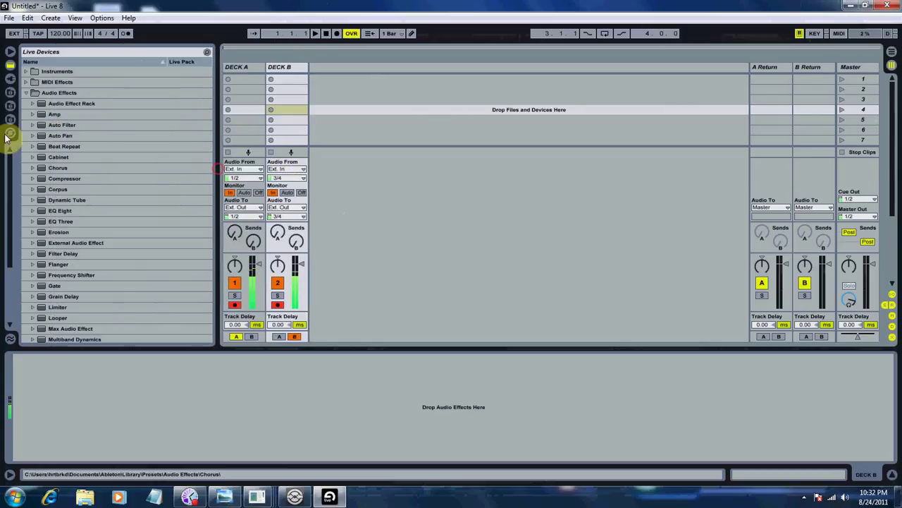
{"action": "left_click", "coordinate": [25, 92]}
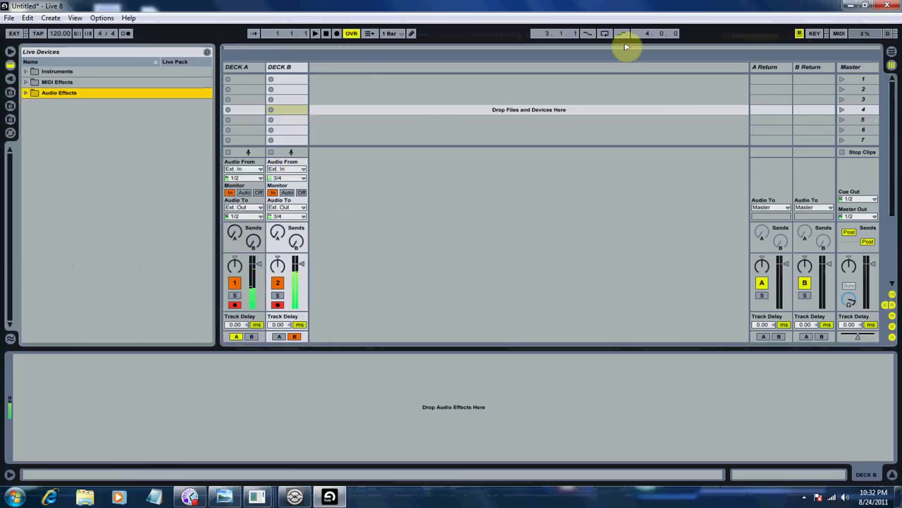
{"action": "left_click", "coordinate": [893, 52]}
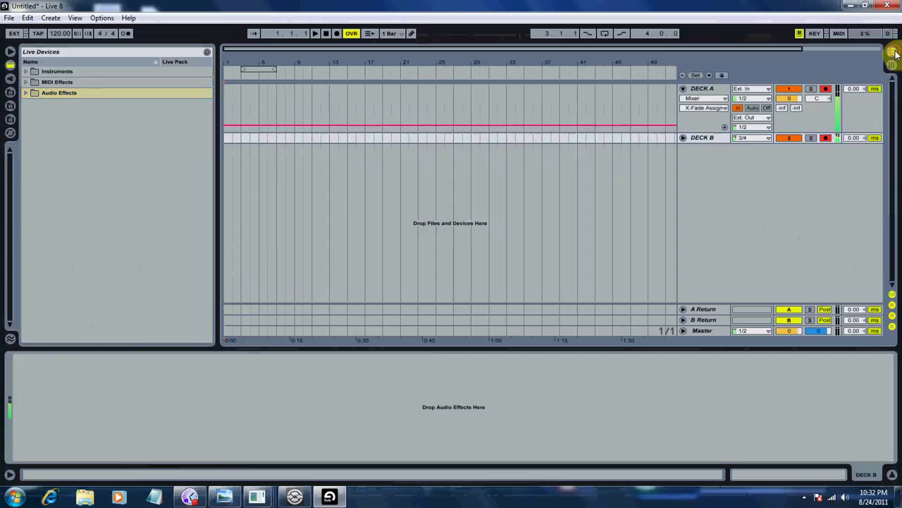
Step: Unfold DECK B and record both DECK A and DECK B into the arrangement while playing
{"action": "left_click", "coordinate": [683, 138]}
{"action": "left_click", "coordinate": [315, 33]}
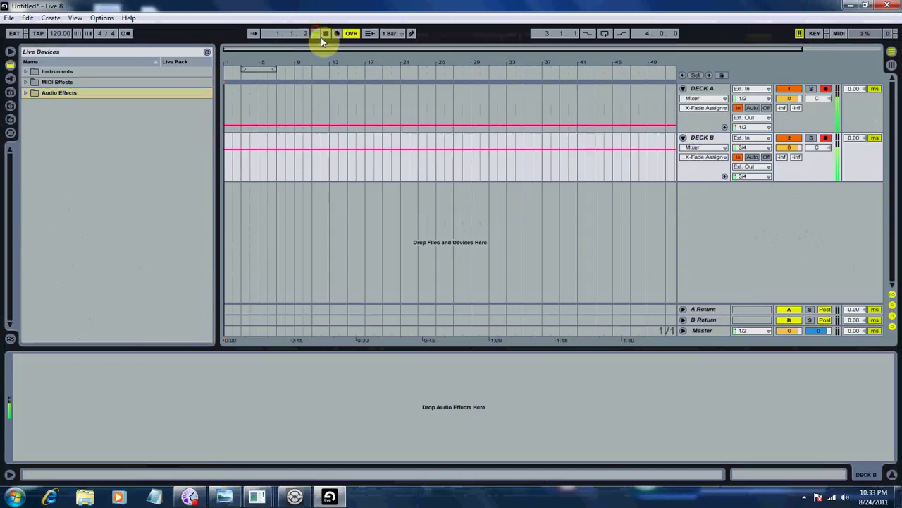
{"action": "left_click", "coordinate": [337, 33]}
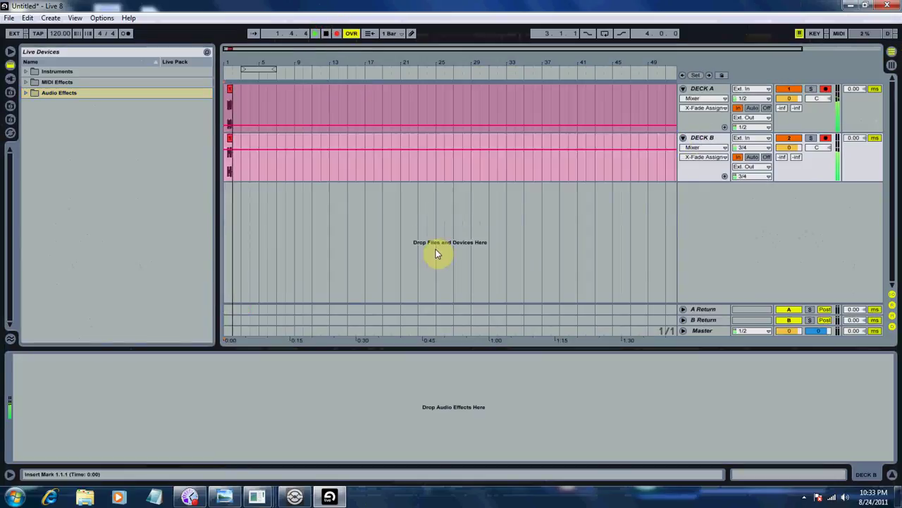